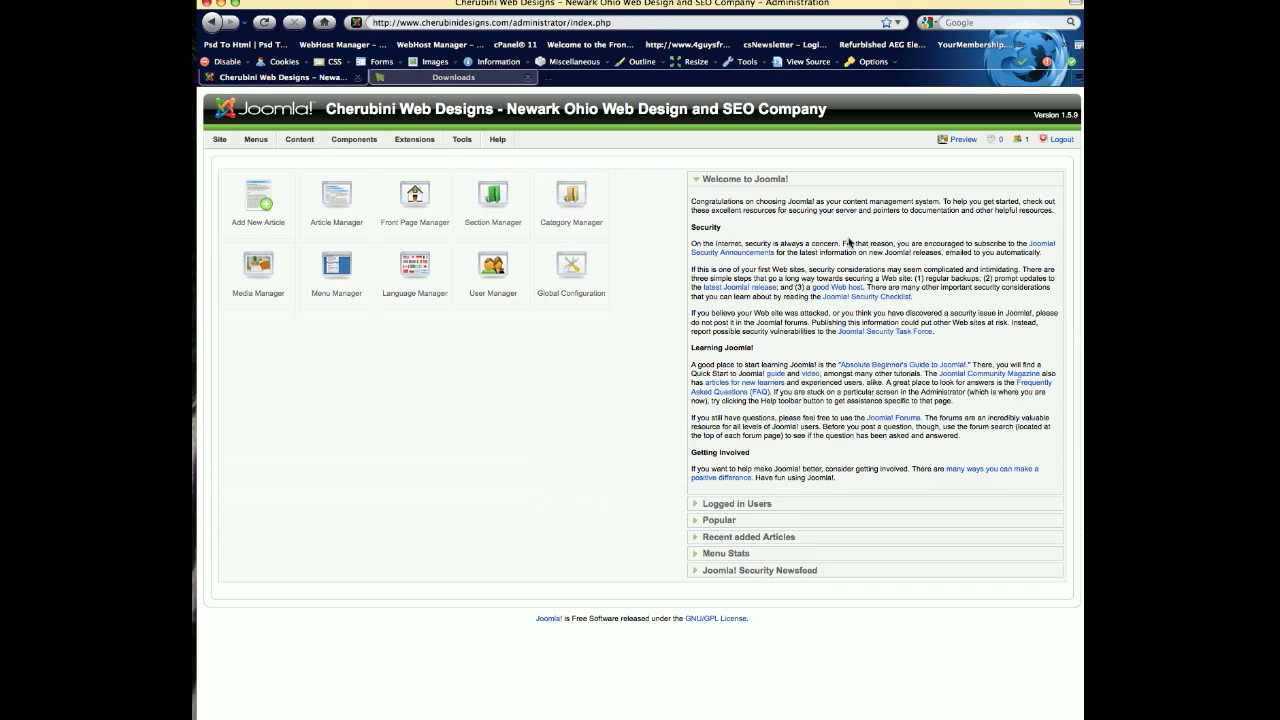
# Step: Open the administration page of the EasyBlog component
pyautogui.moveTo(350, 140)
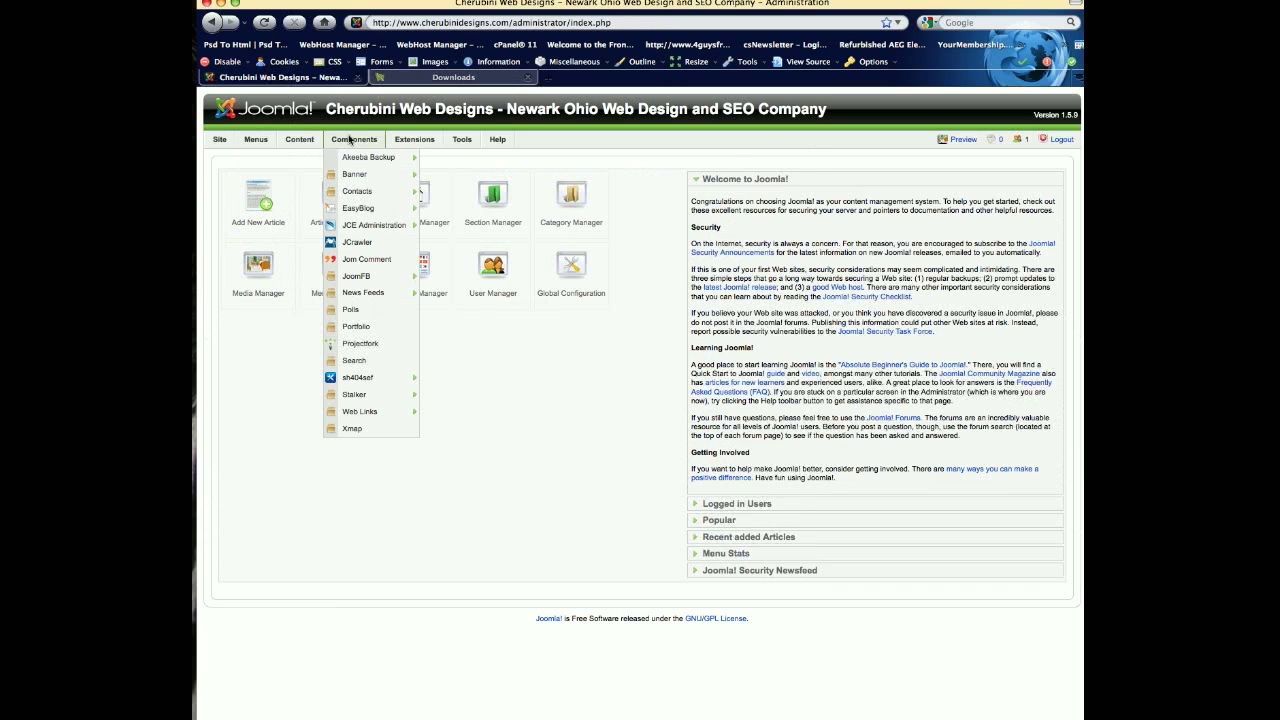
pyautogui.moveTo(364, 210)
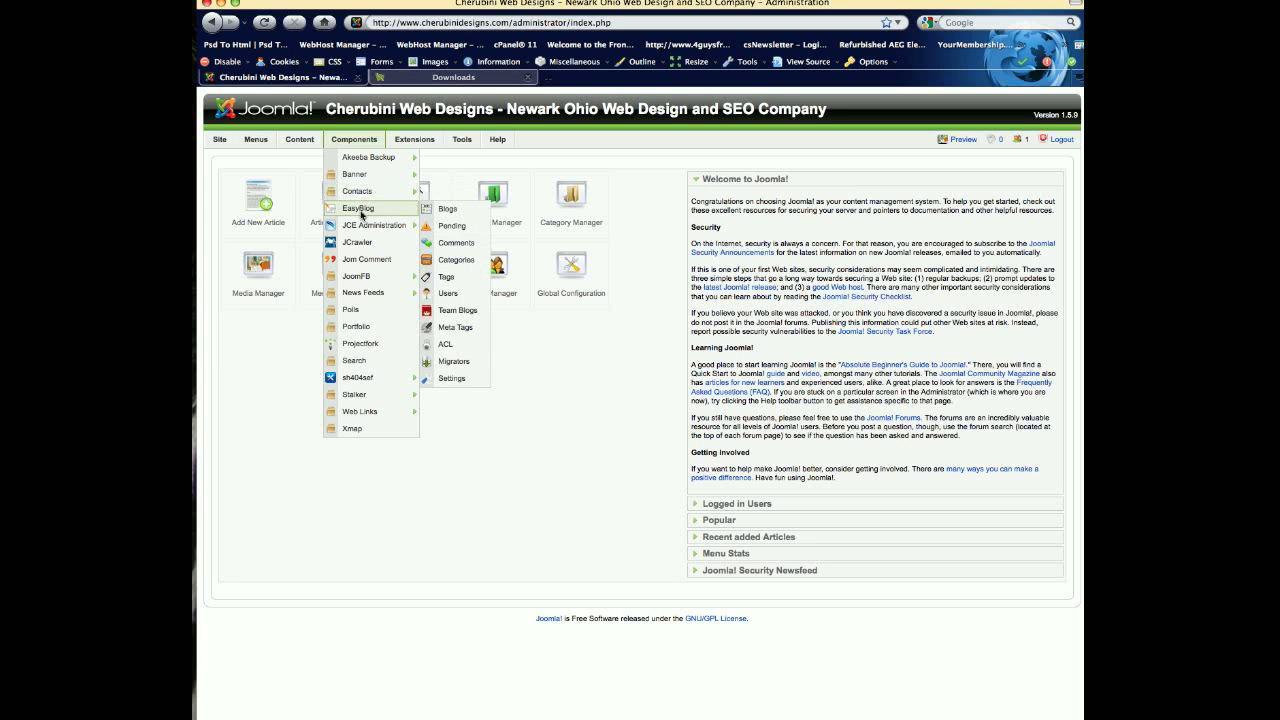
pyautogui.click(362, 210)
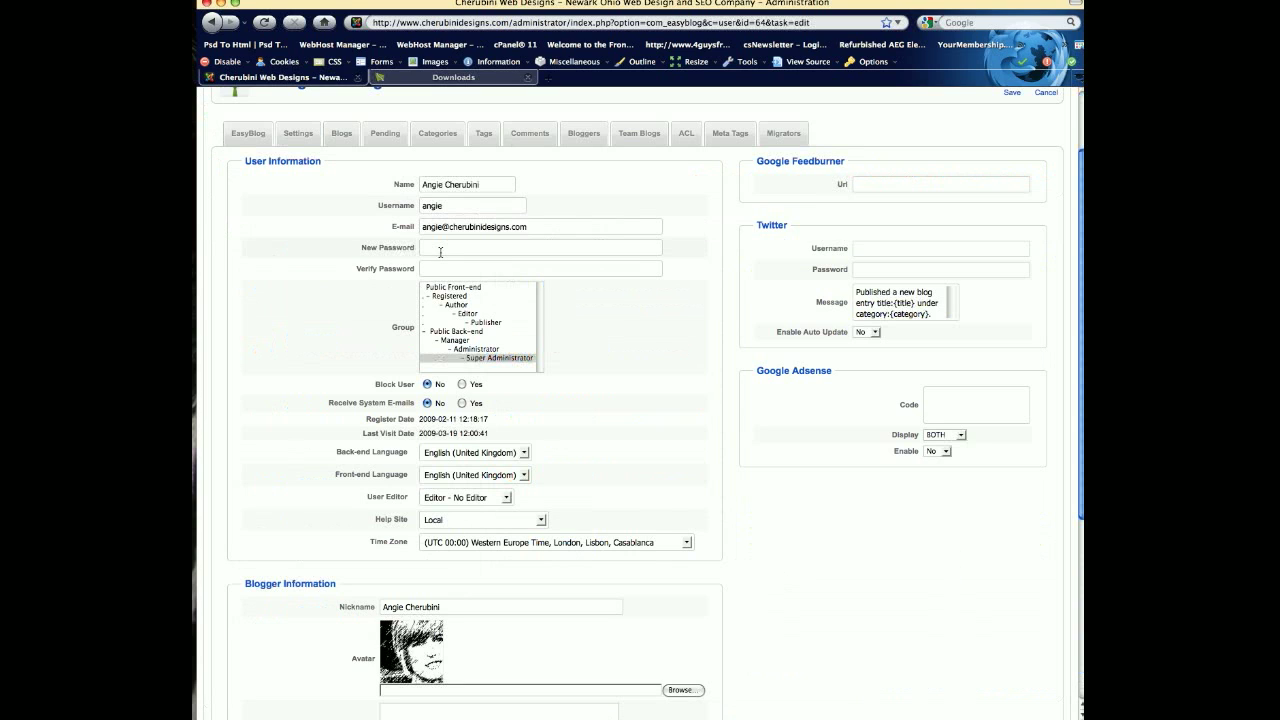
# Step: Set the blogger's time zone to (UTC -05:00) Eastern Time (US & Canada) and the user editor to Editor - JCE, and save the profile
pyautogui.click(648, 547)
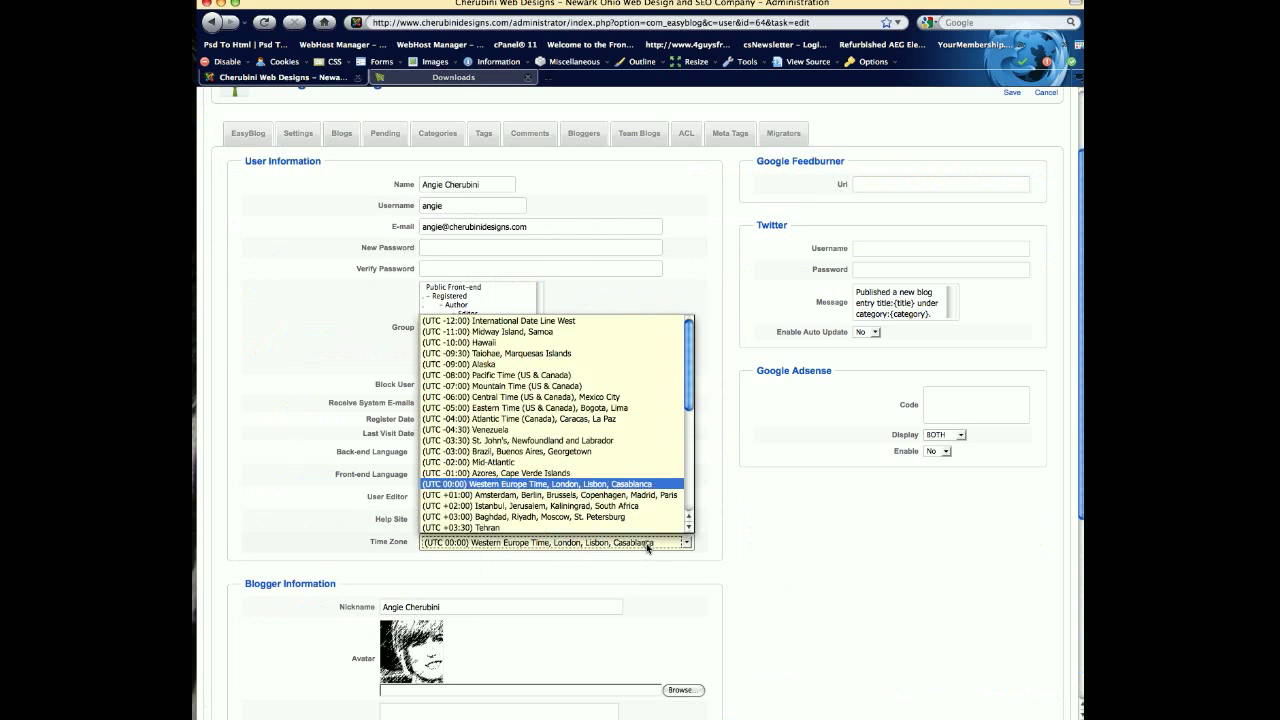
pyautogui.click(619, 409)
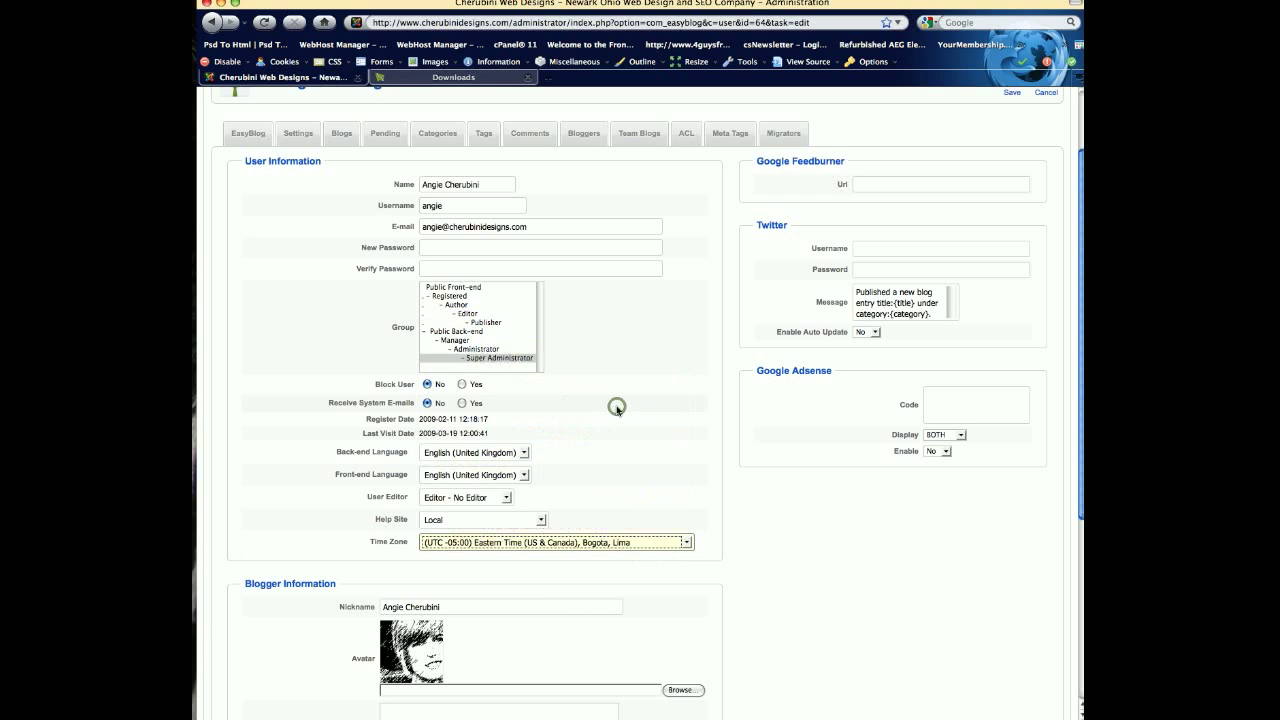
pyautogui.click(502, 500)
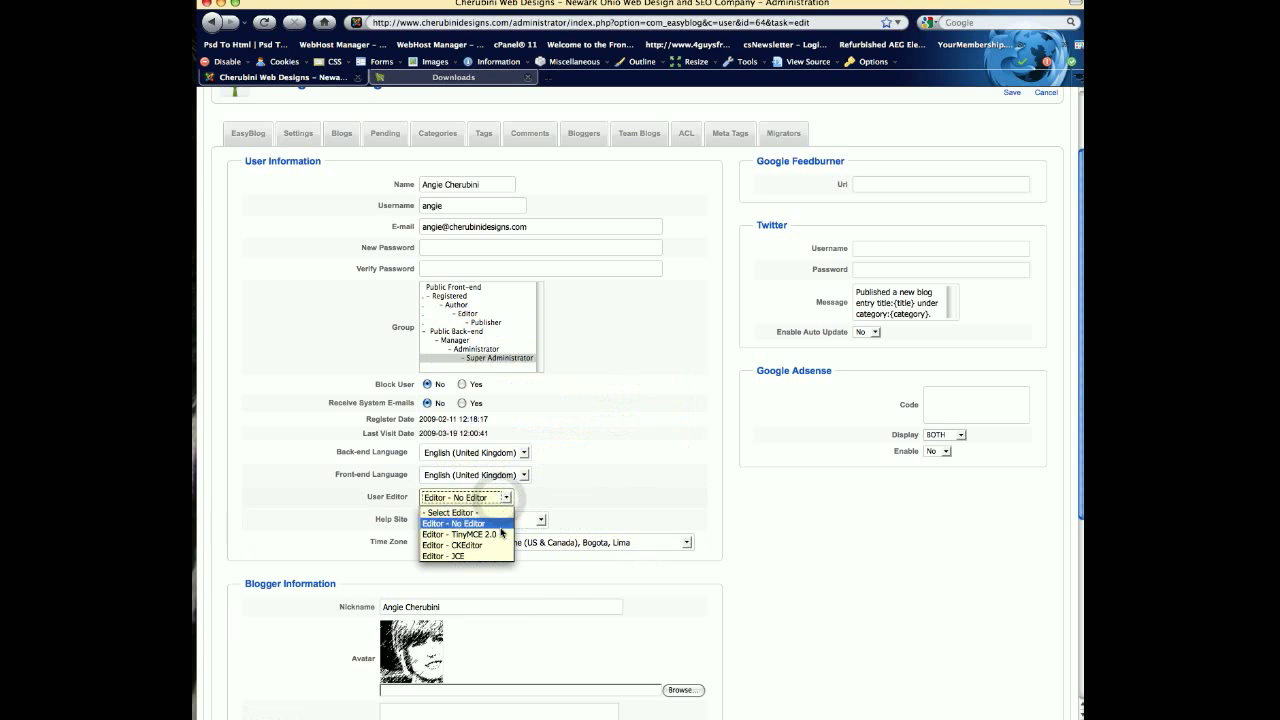
pyautogui.click(499, 556)
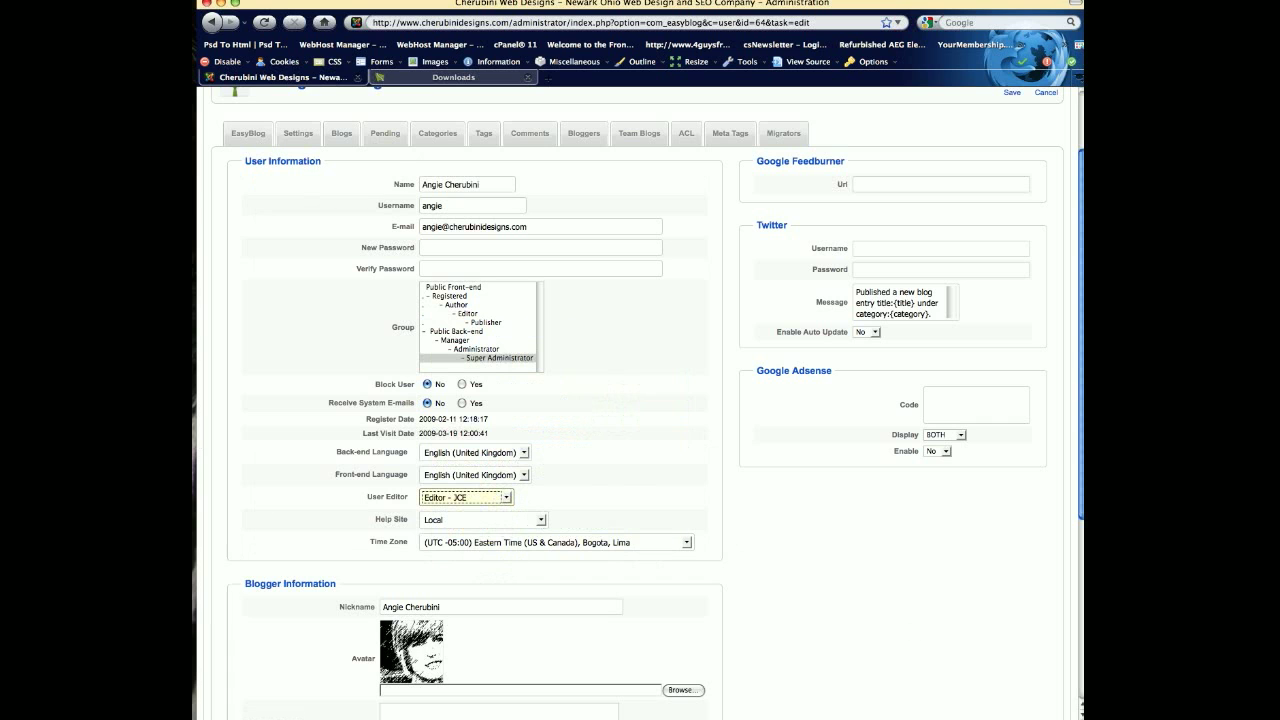
pyautogui.click(1079, 510)
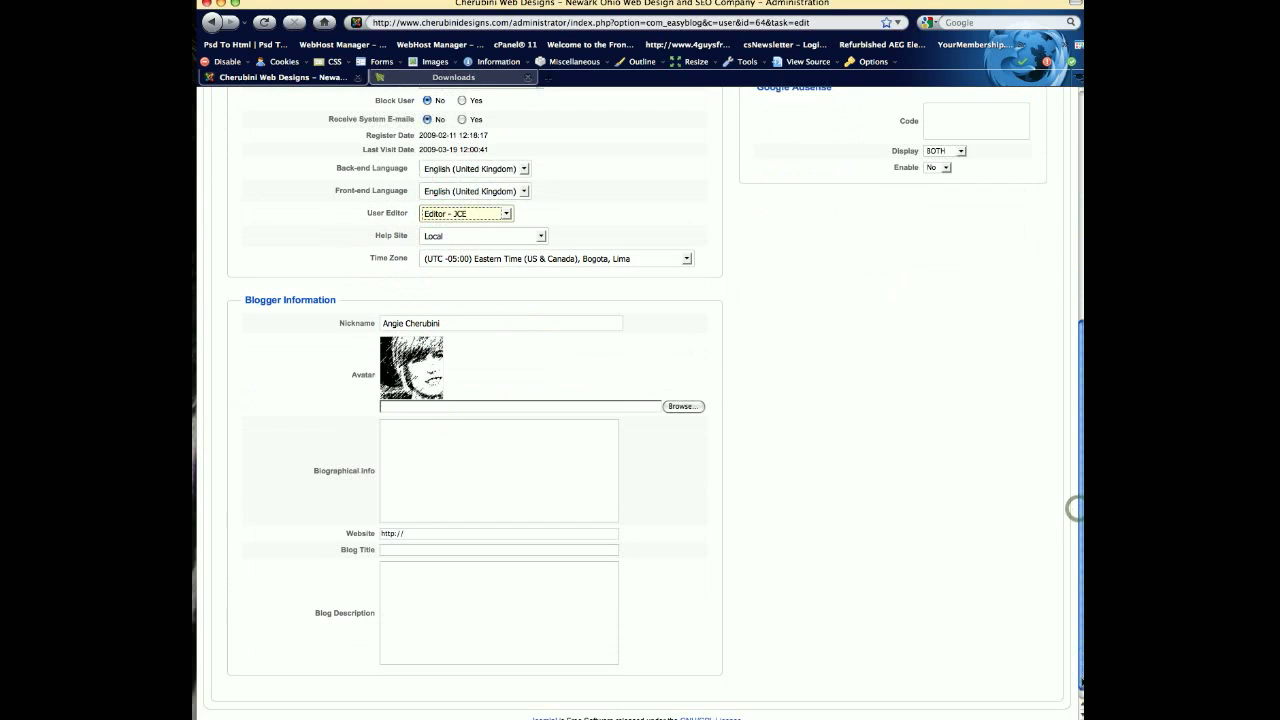
pyautogui.scroll(5, 1073, 425)
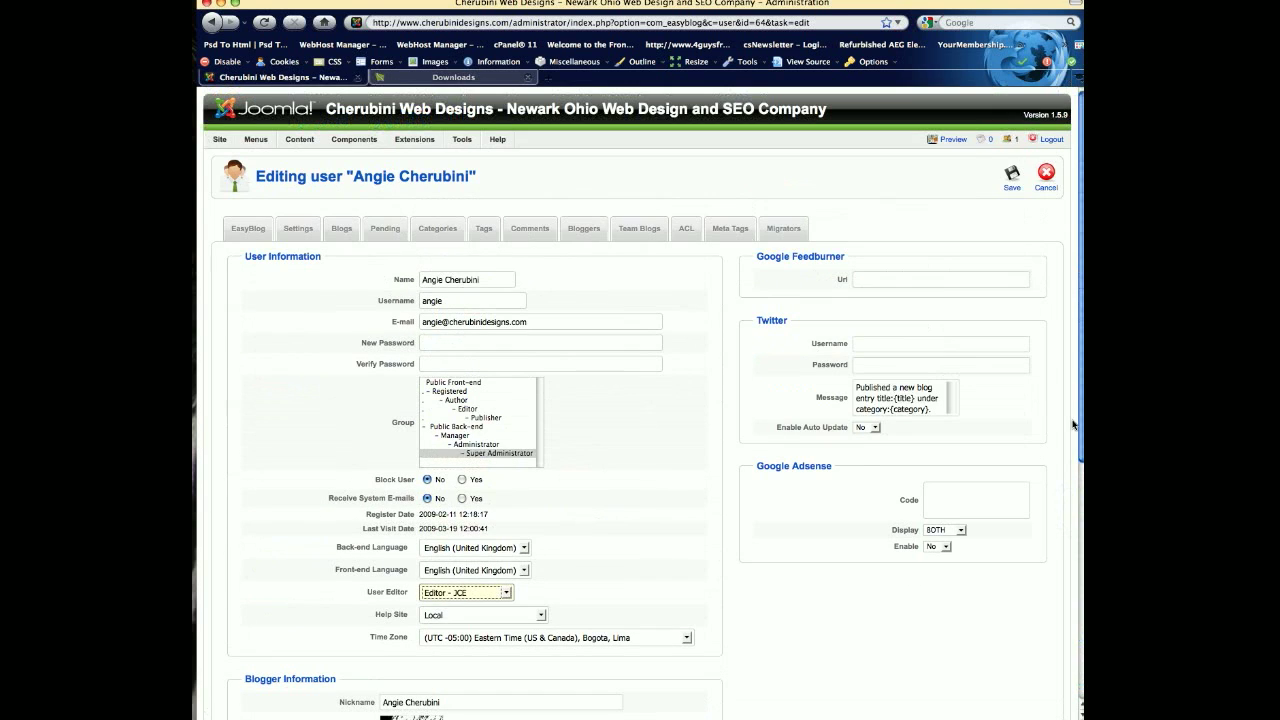
pyautogui.click(1012, 177)
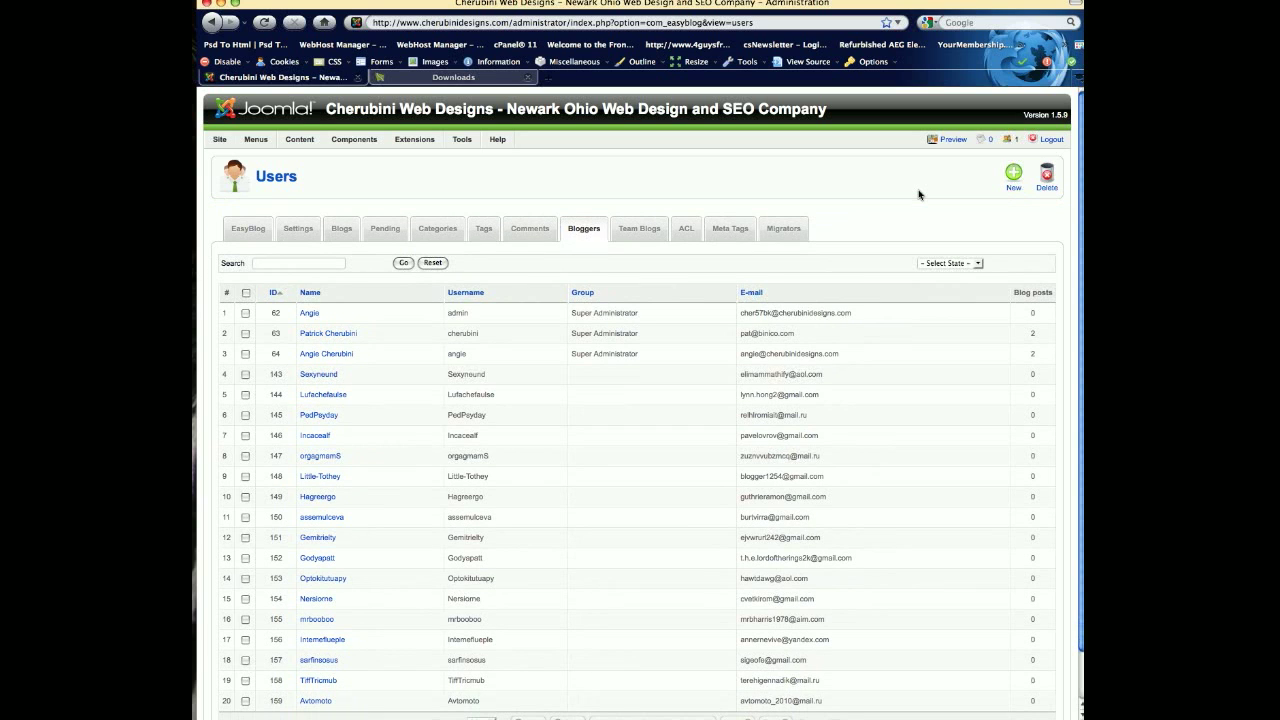
# Step: Look through the fields of the new user form and leave it without creating a blogger
pyautogui.click(1012, 178)
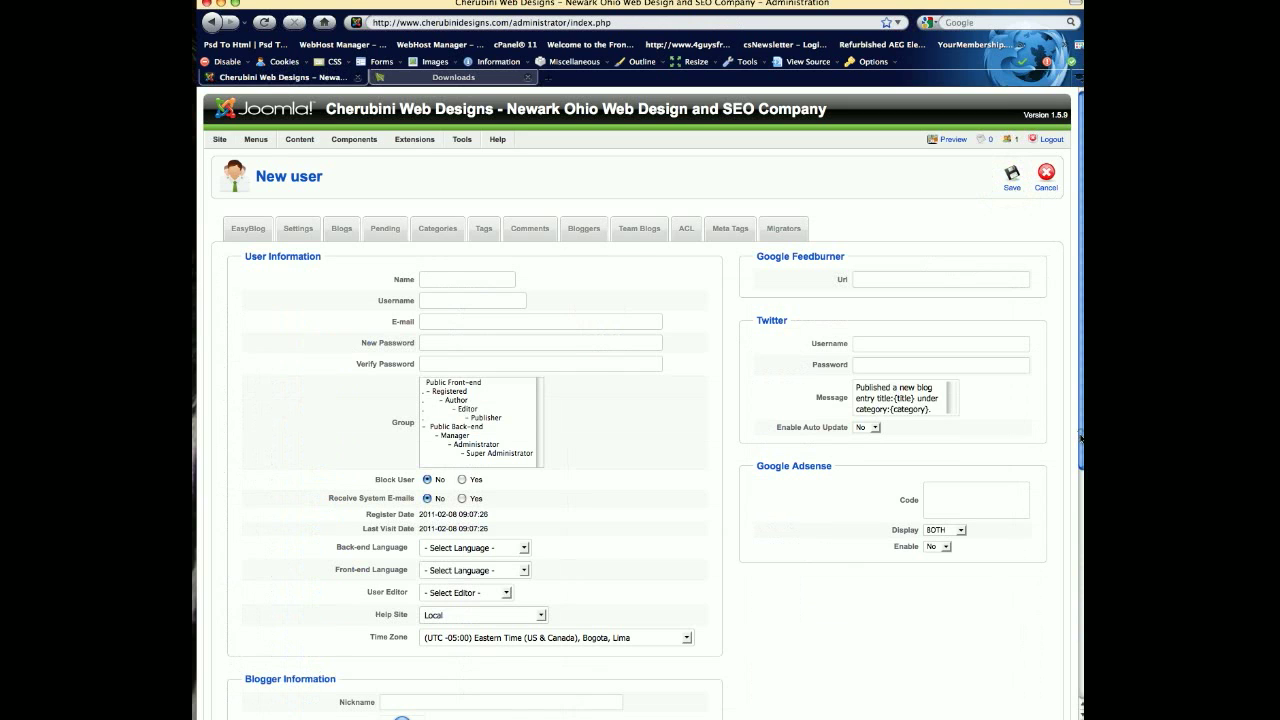
pyautogui.moveTo(1080, 437); pyautogui.dragTo(826, 563)
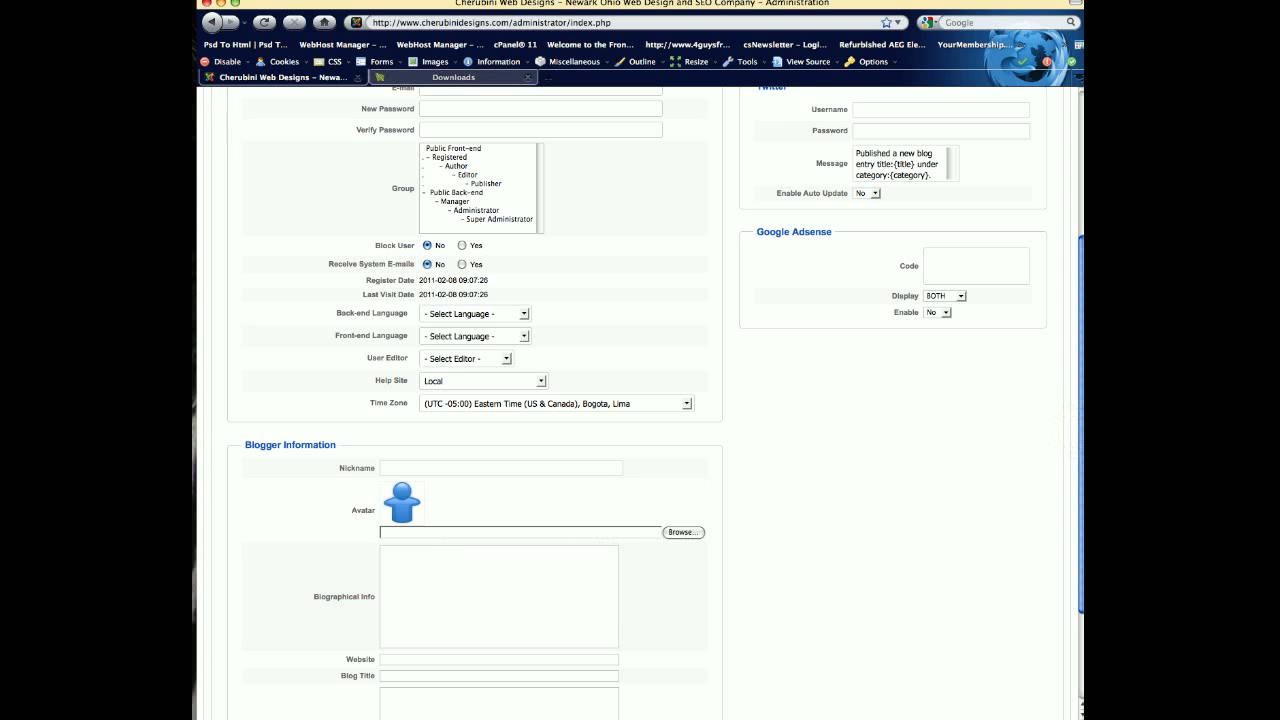
pyautogui.scroll(5, 1080, 570)
pyautogui.click(1042, 176)
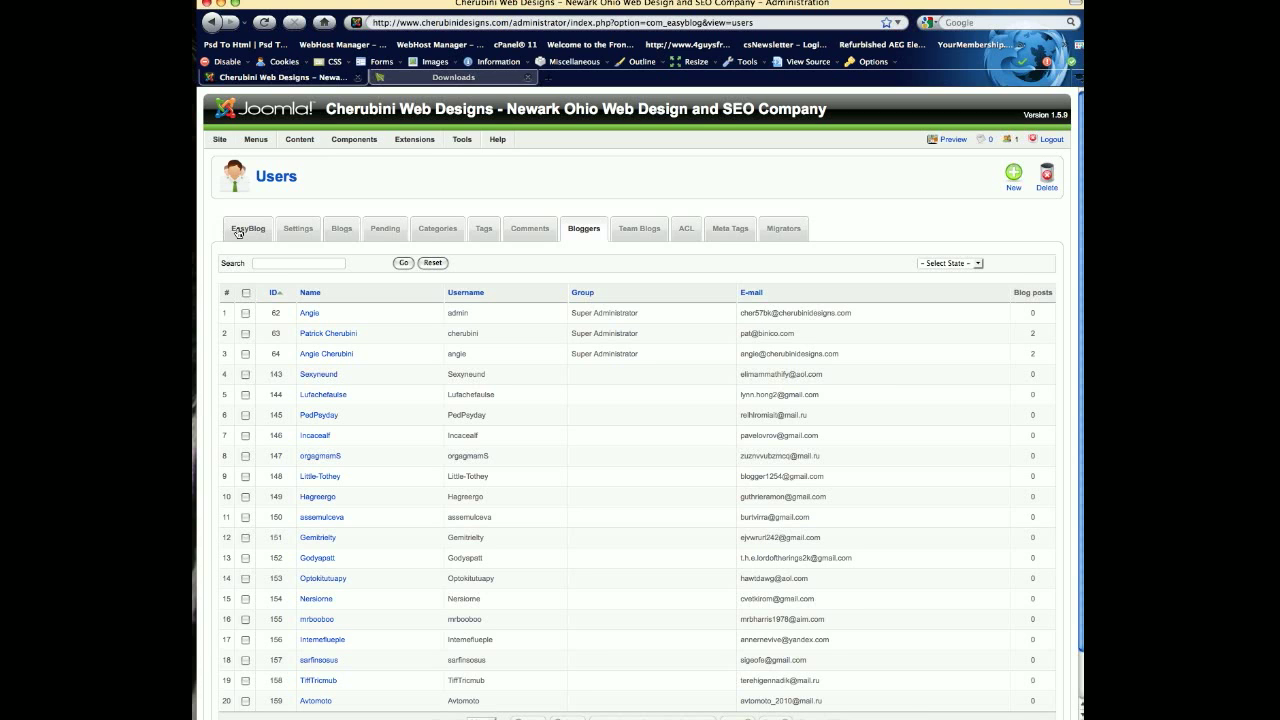
# Step: Delete all bloggers listed on the first page except the three Super Administrators
pyautogui.click(245, 293)
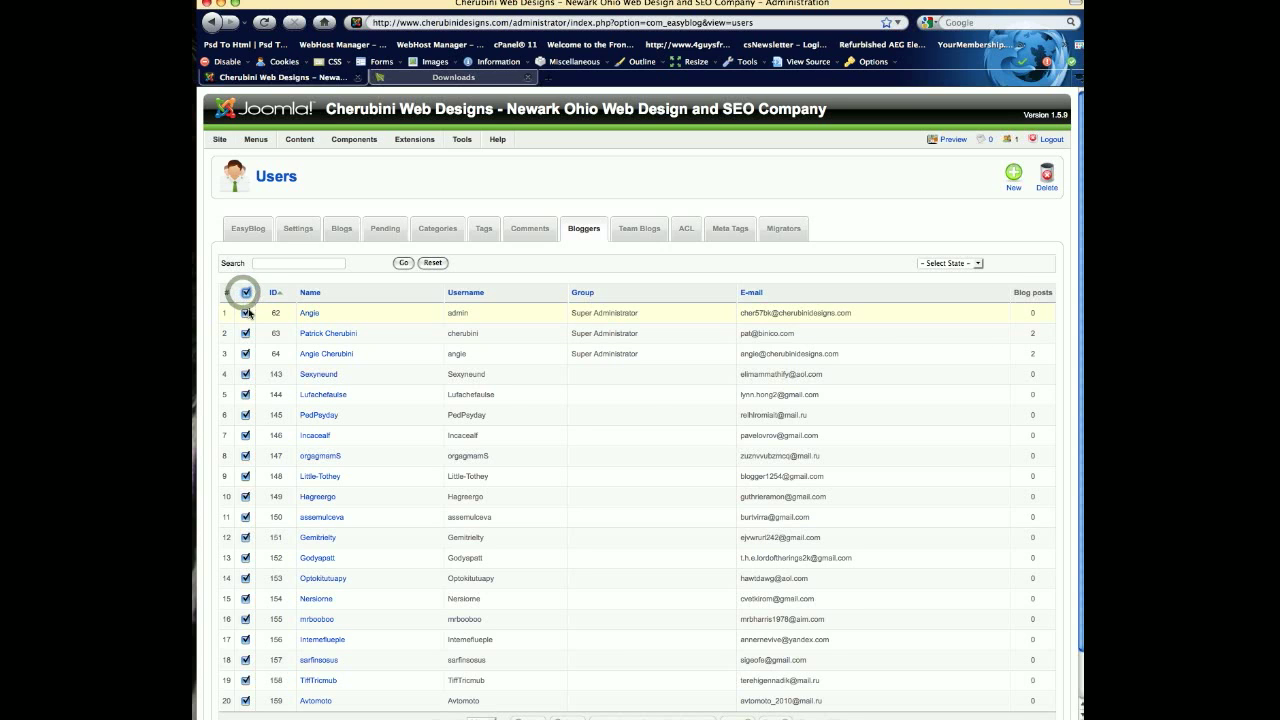
pyautogui.click(245, 313)
pyautogui.click(246, 333)
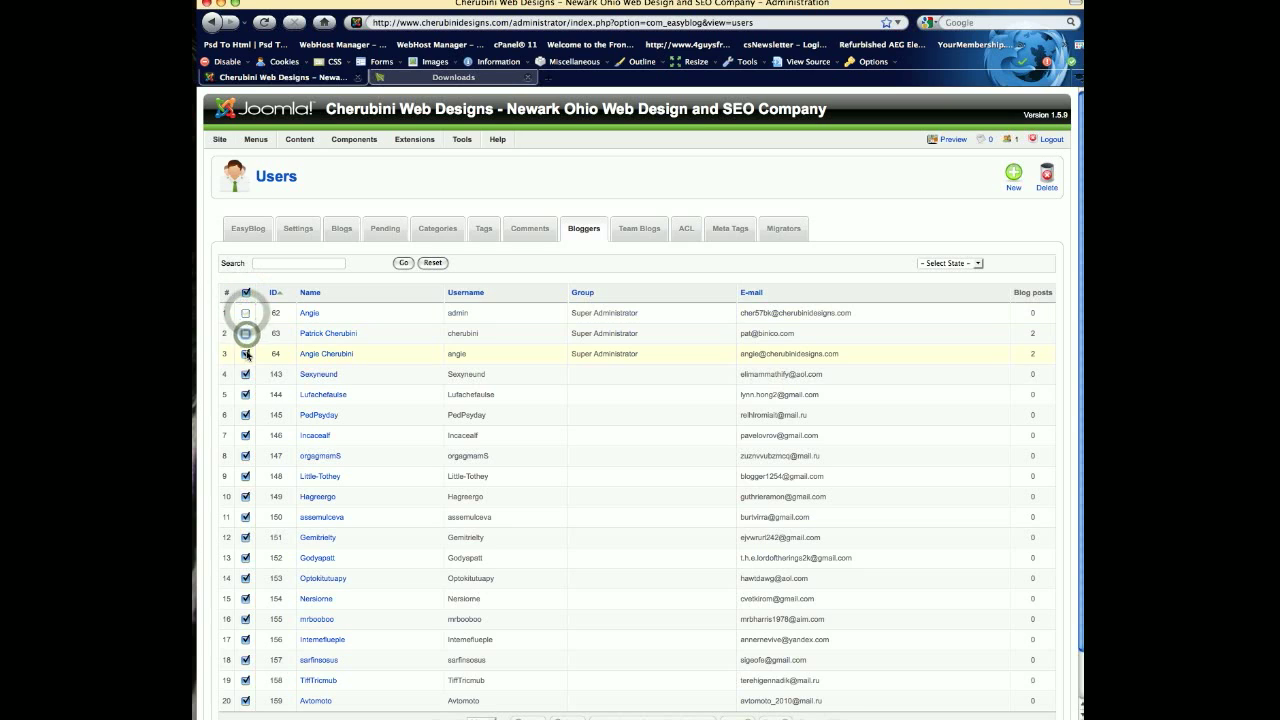
pyautogui.click(245, 353)
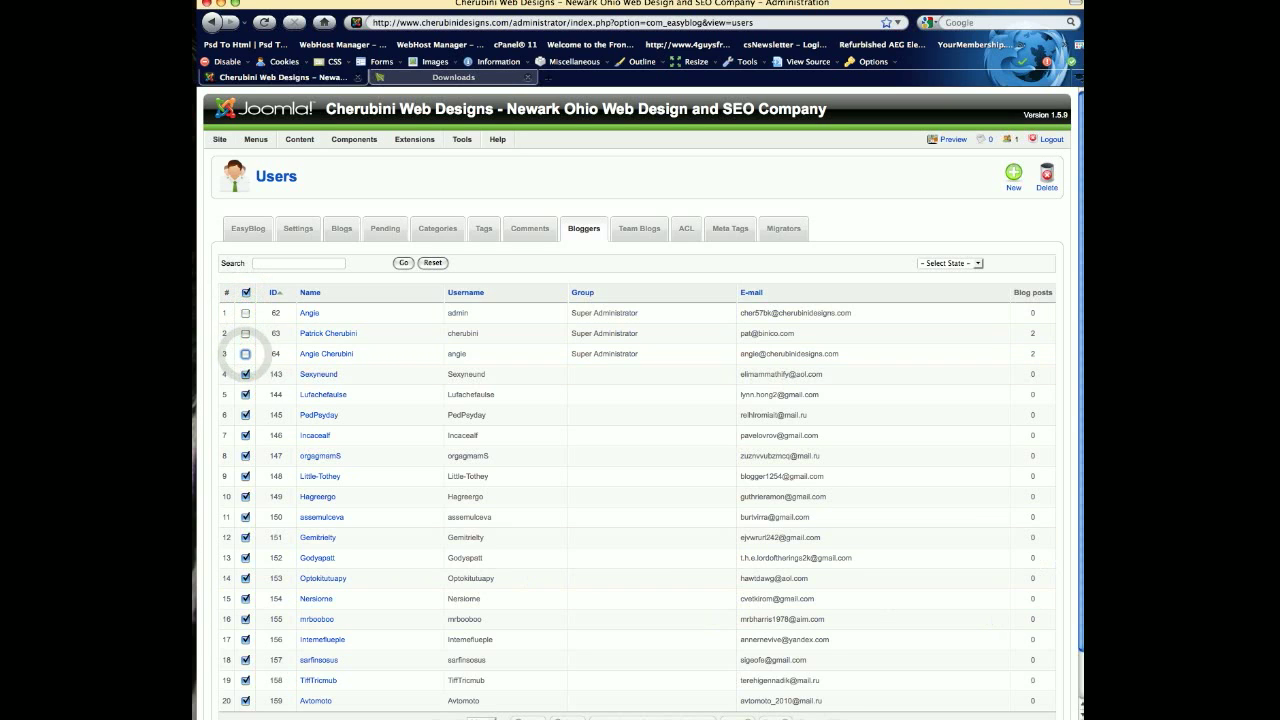
pyautogui.click(1050, 180)
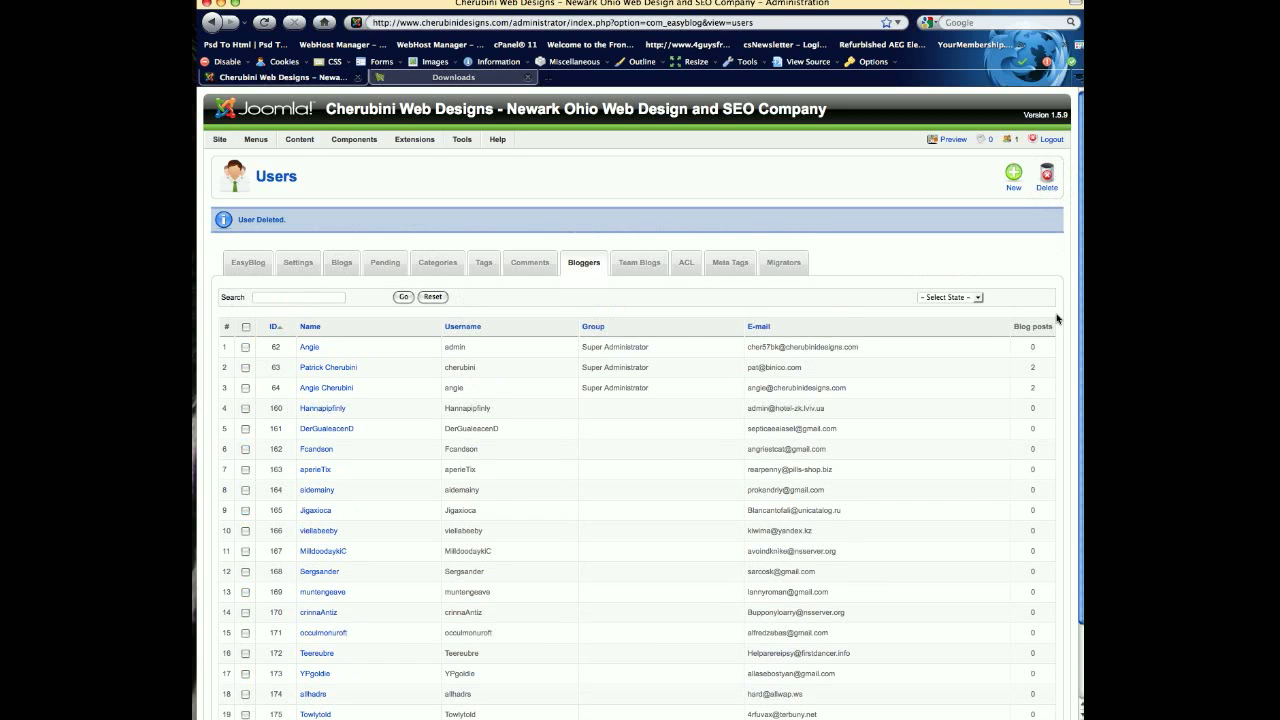
# Step: Delete the second batch of listed bloggers that have no group, keeping the three Super Administrators
pyautogui.click(246, 327)
pyautogui.click(244, 347)
pyautogui.click(245, 337)
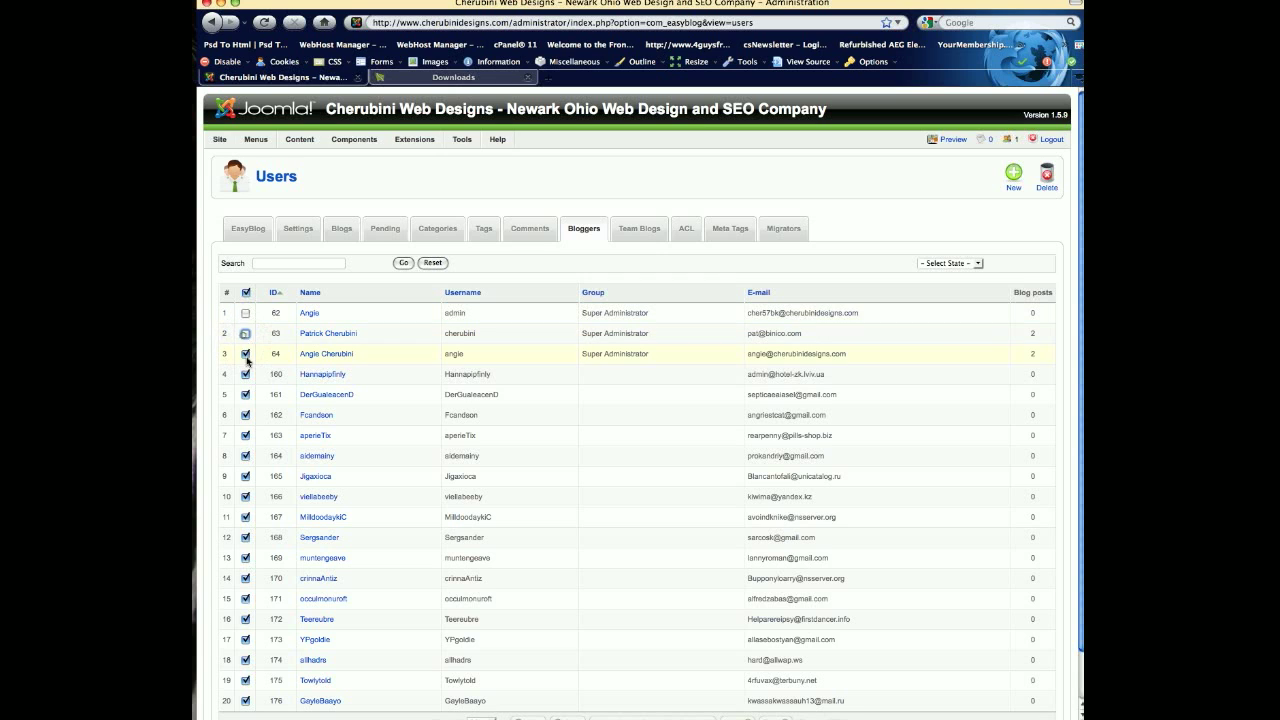
pyautogui.click(245, 354)
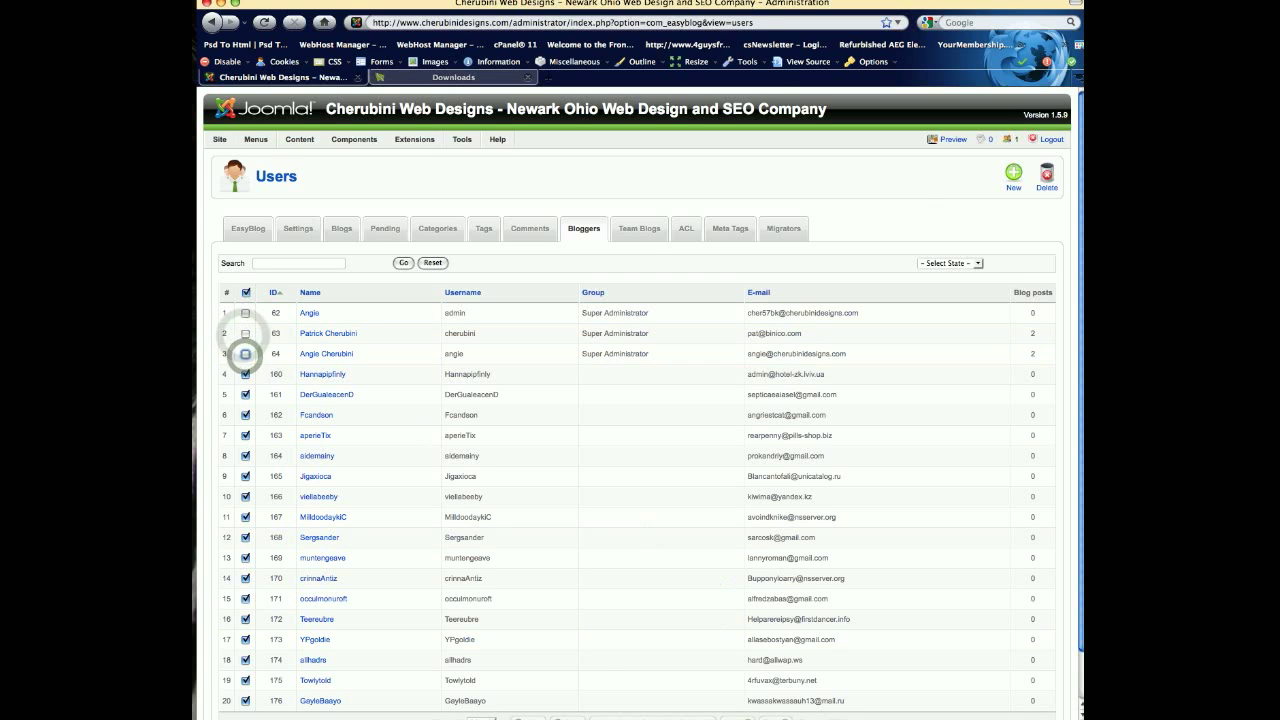
pyautogui.click(1041, 187)
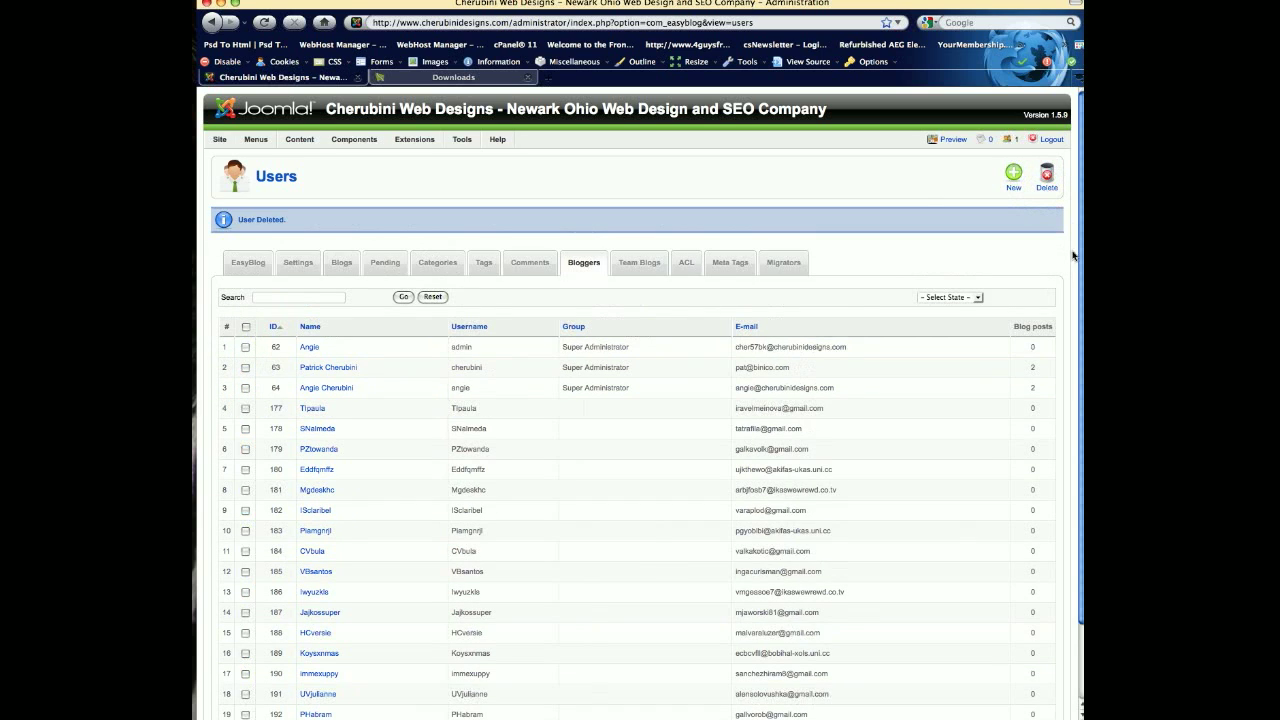
# Step: Delete the third batch of ungrouped bloggers, leaving the three Super Administrators out of the selection
pyautogui.click(245, 326)
pyautogui.click(245, 347)
pyautogui.click(245, 367)
pyautogui.click(245, 388)
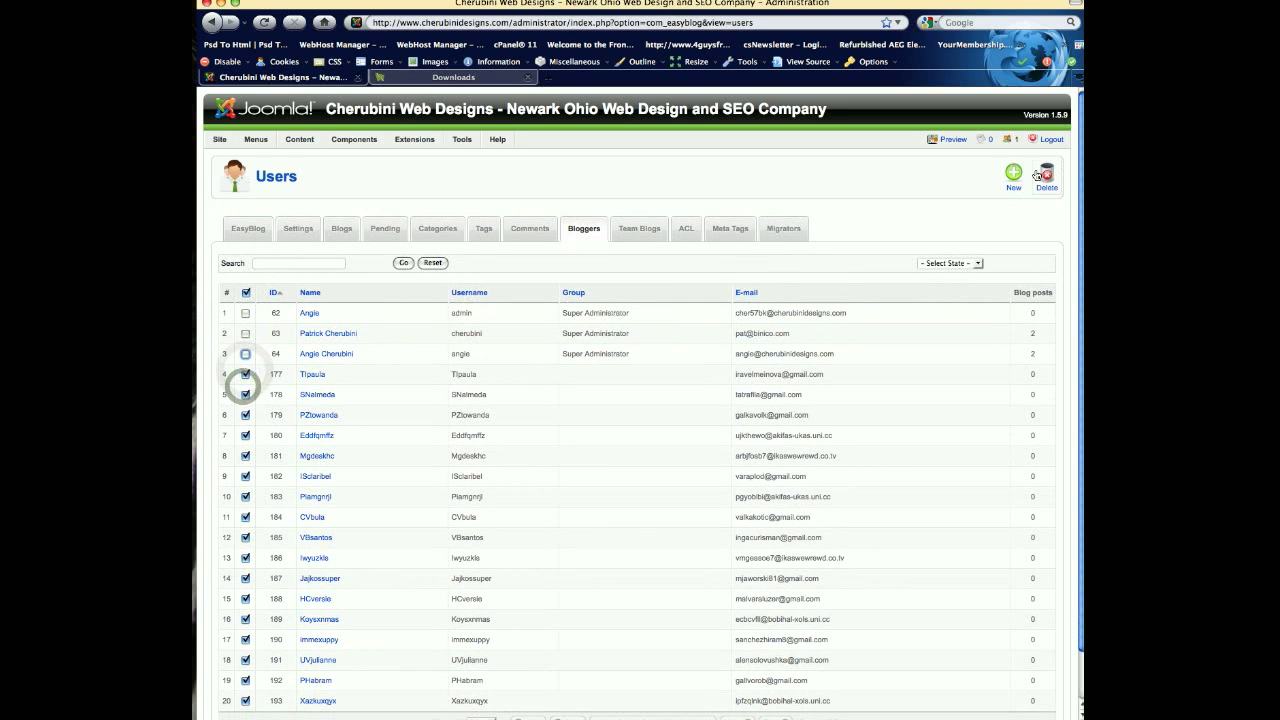
pyautogui.click(1046, 180)
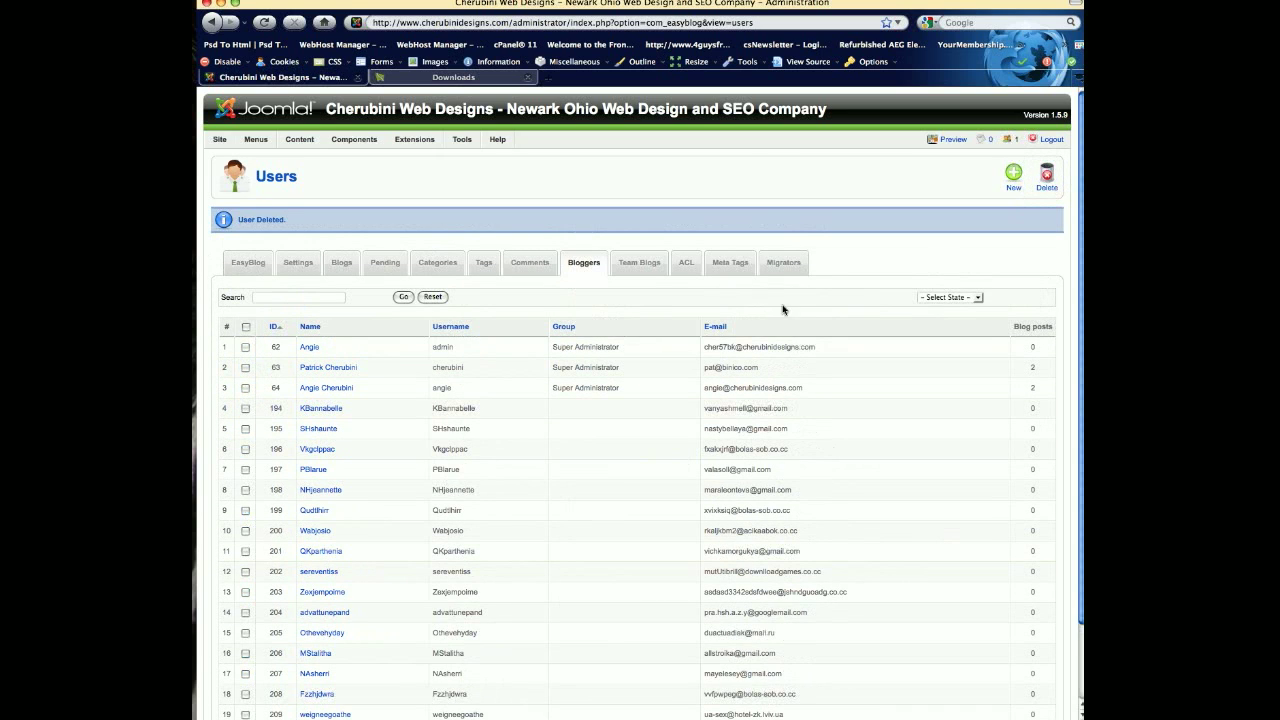
# Step: Delete the fourth batch of ungrouped bloggers, again excluding the three Super Administrators
pyautogui.click(247, 328)
pyautogui.click(245, 347)
pyautogui.click(245, 368)
pyautogui.click(245, 388)
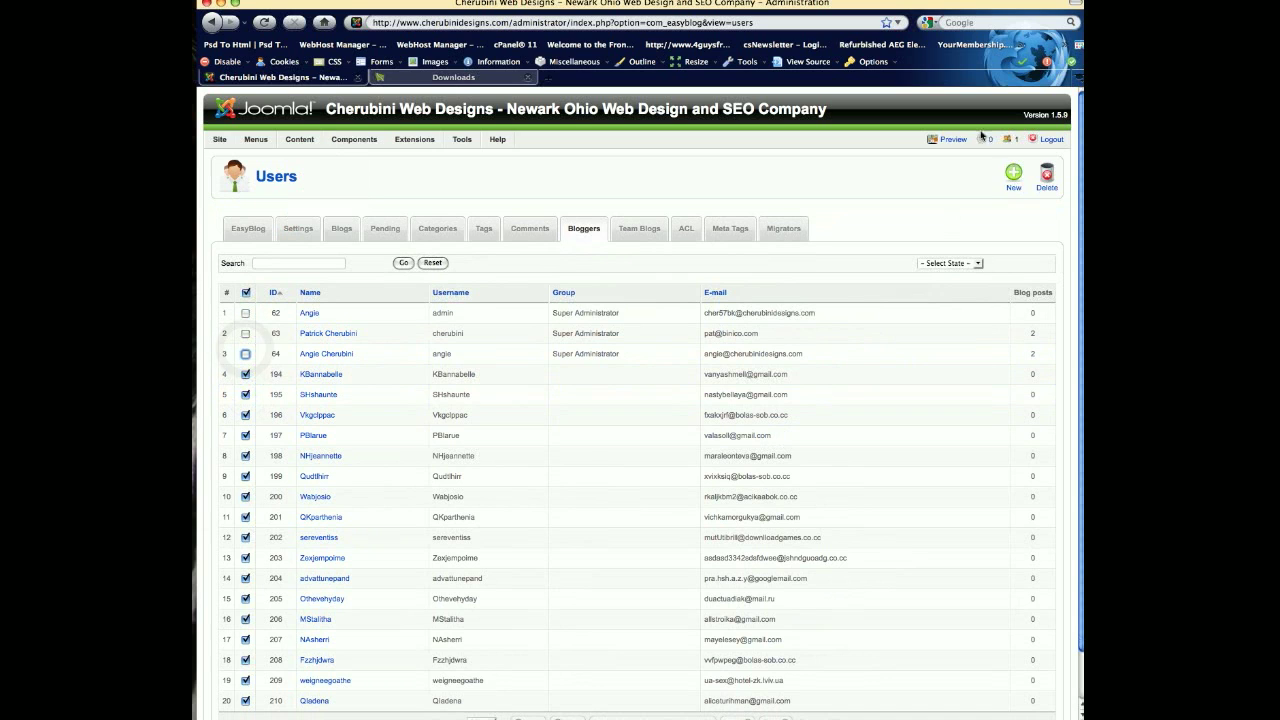
pyautogui.click(1045, 178)
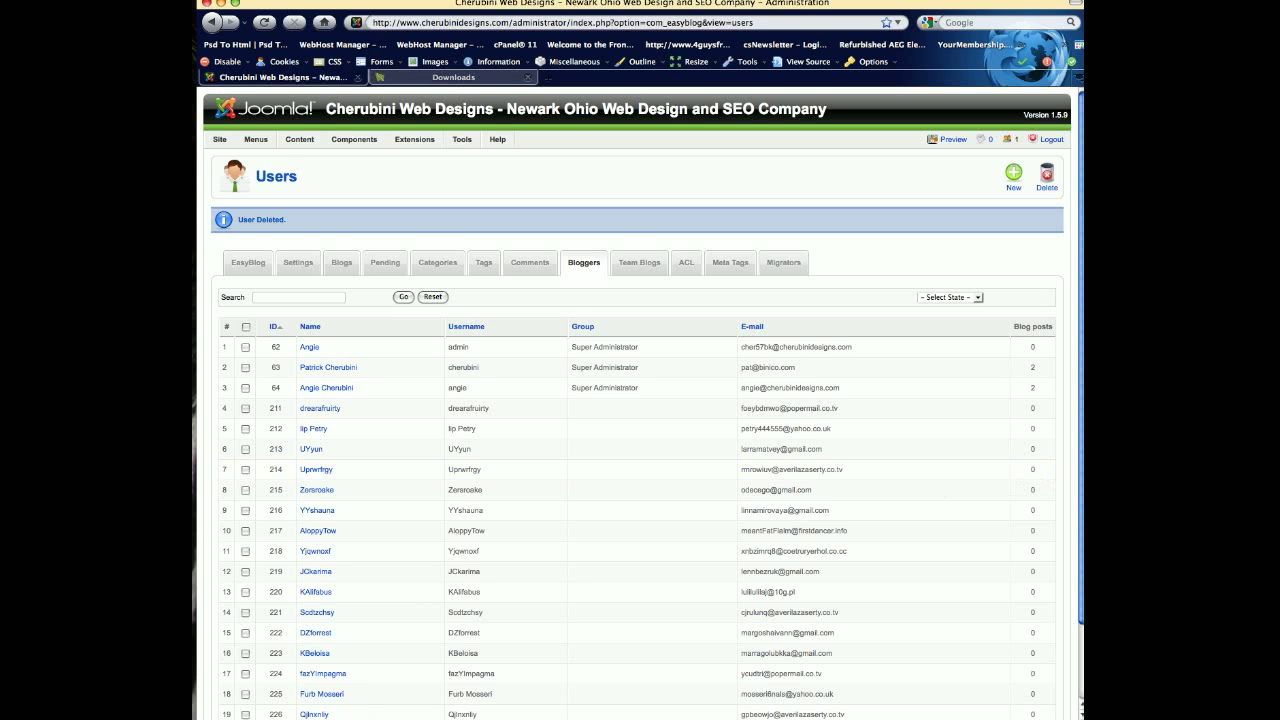
# Step: Check the end of the blogger list, and view the blog's tag list before returning to the EasyBlog overview
pyautogui.scroll(-3, 1075, 482)
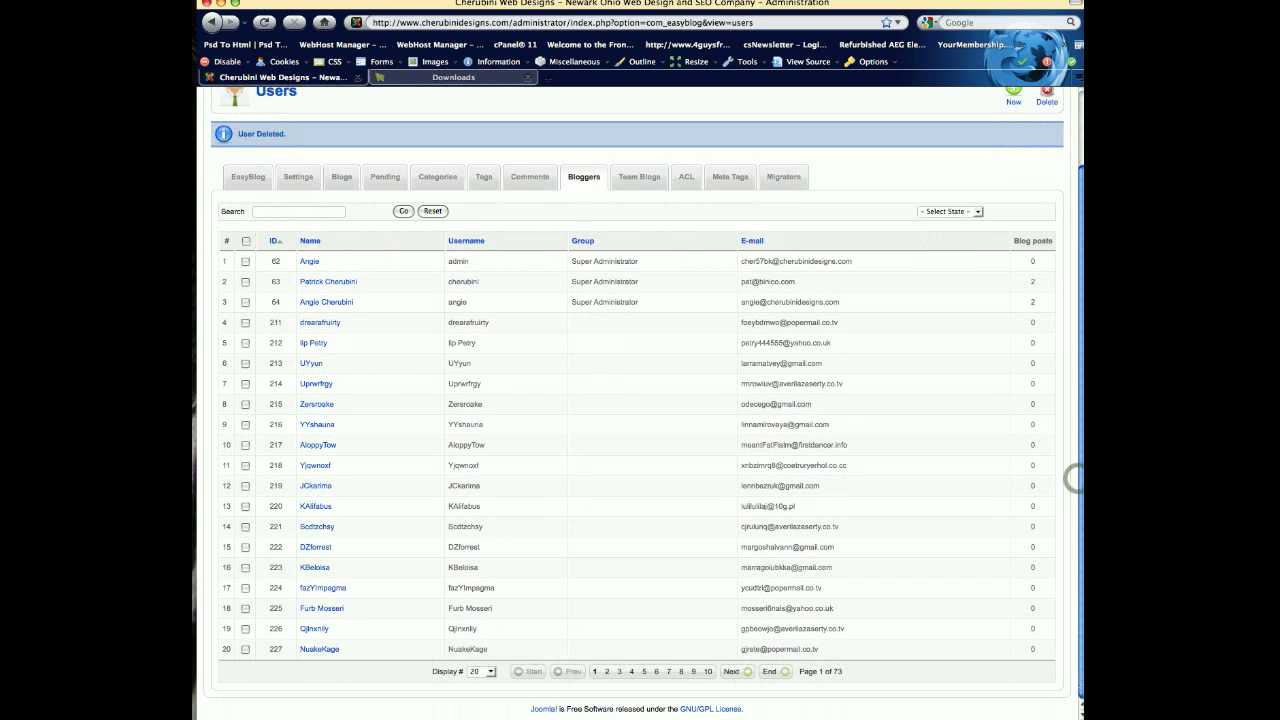
pyautogui.scroll(3, 1075, 482)
pyautogui.click(250, 228)
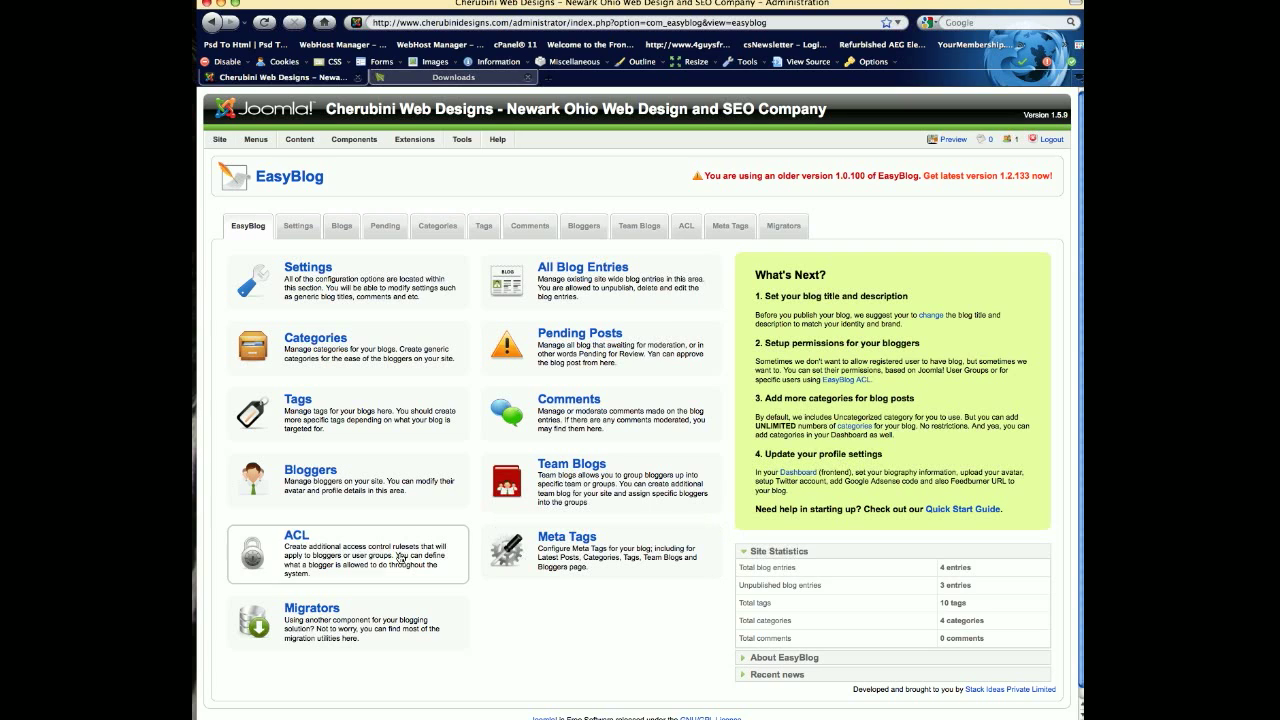
pyautogui.click(286, 420)
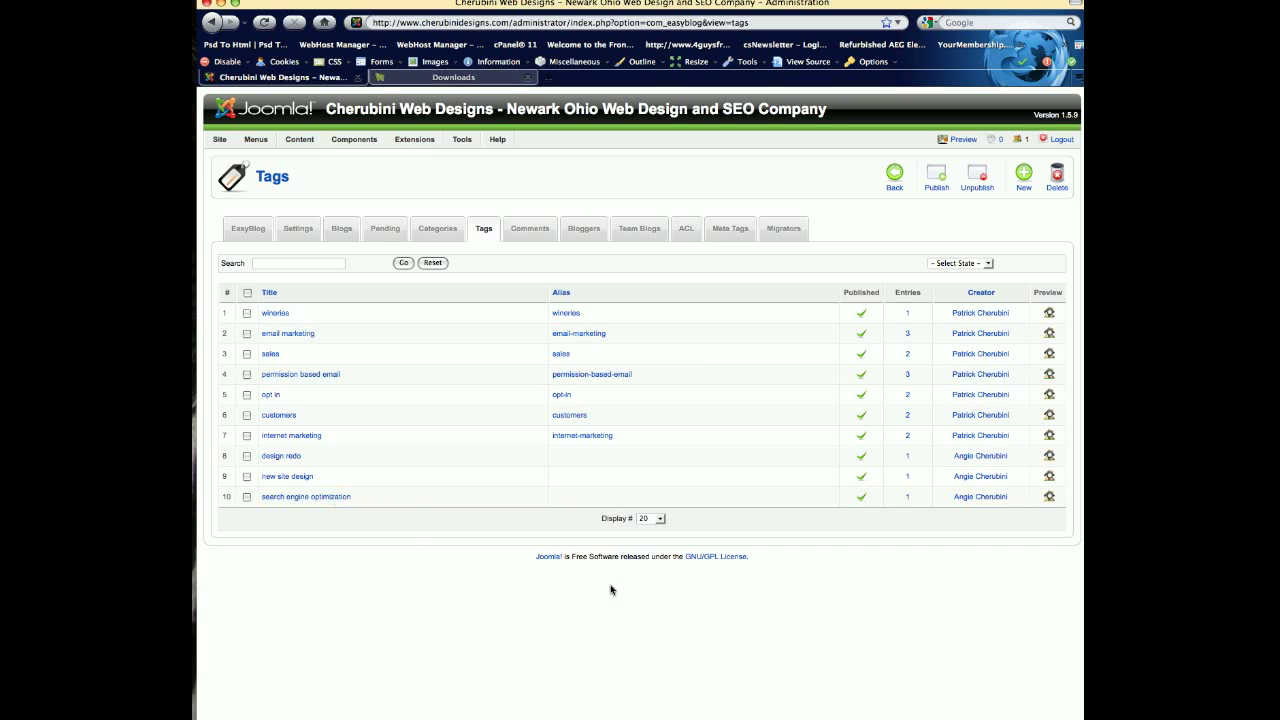
pyautogui.click(249, 233)
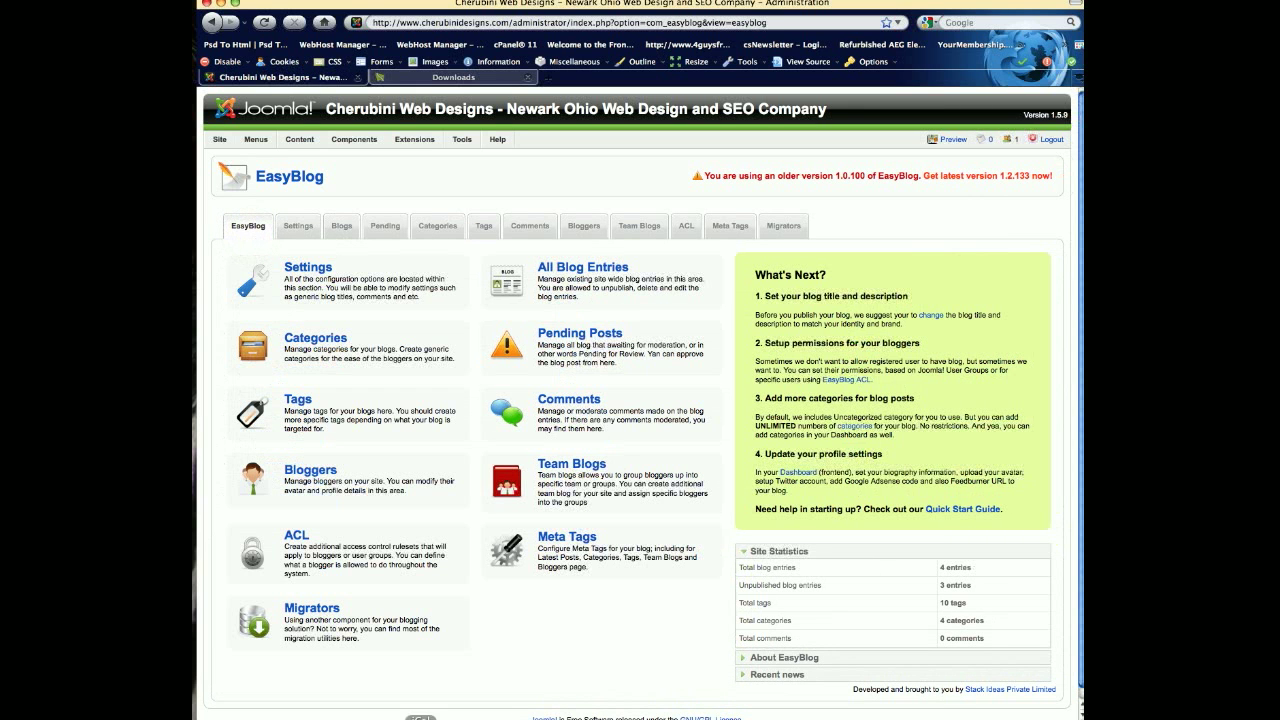
# Step: View the blog's category list, mark the Search Engine Optimization category, and return to the EasyBlog overview
pyautogui.click(330, 372)
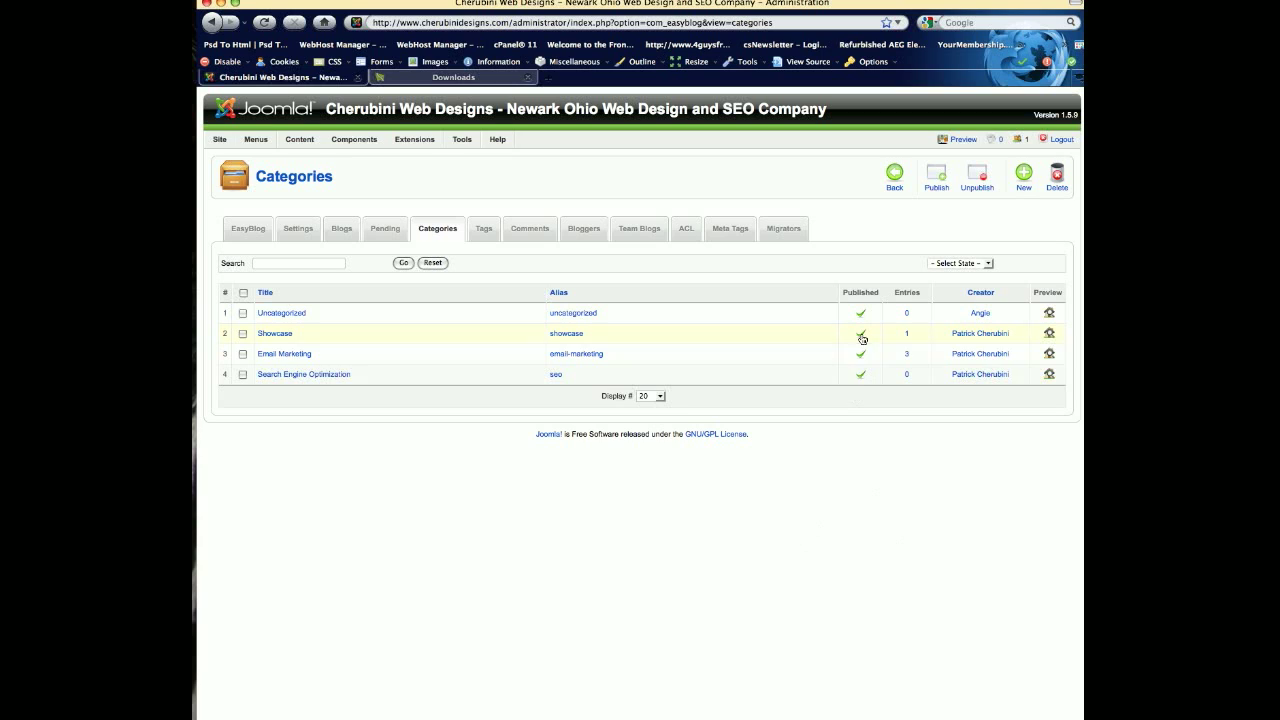
pyautogui.click(242, 375)
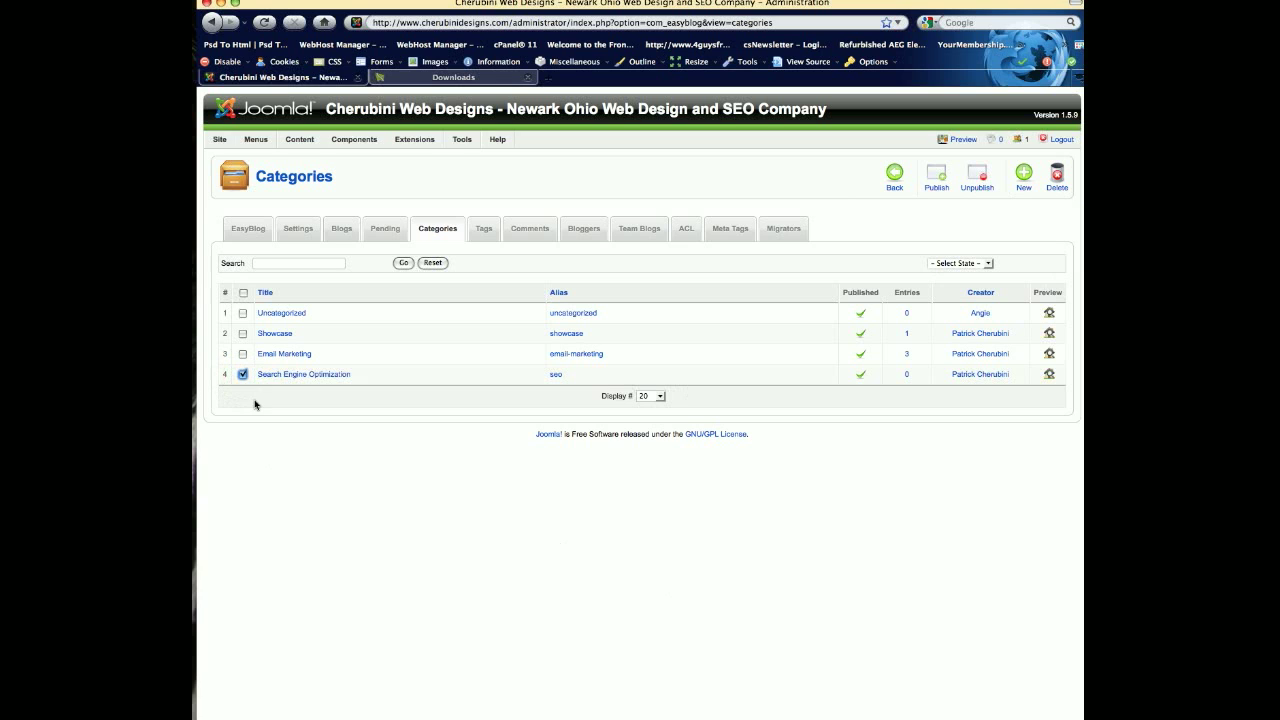
pyautogui.click(246, 226)
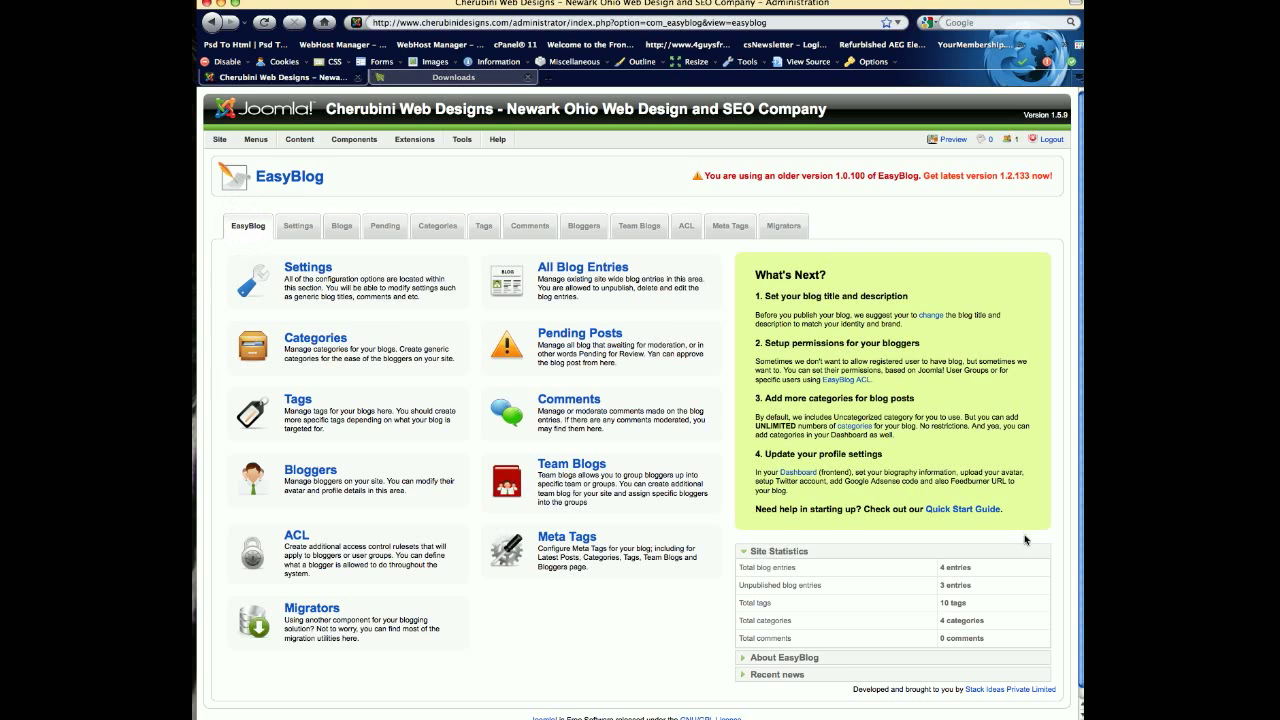
# Step: Start a new blog post from the list of all blog entries and put the cursor in its title field
pyautogui.click(632, 289)
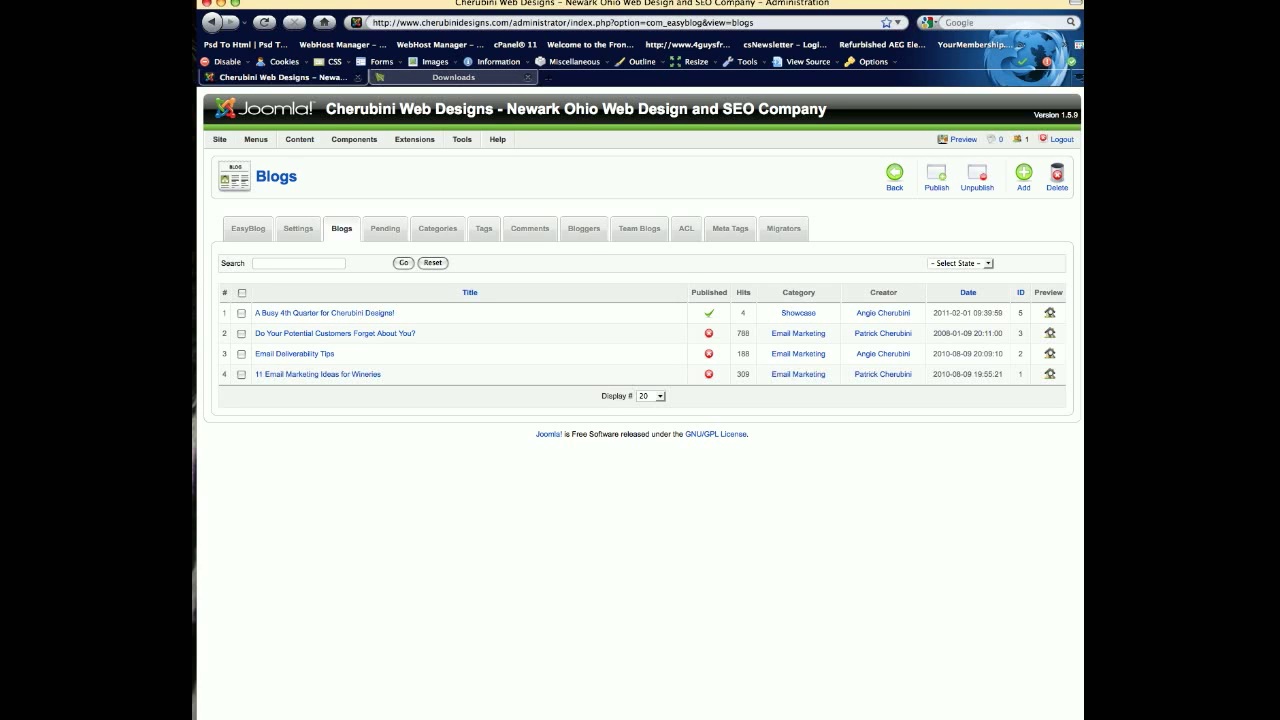
pyautogui.click(1023, 178)
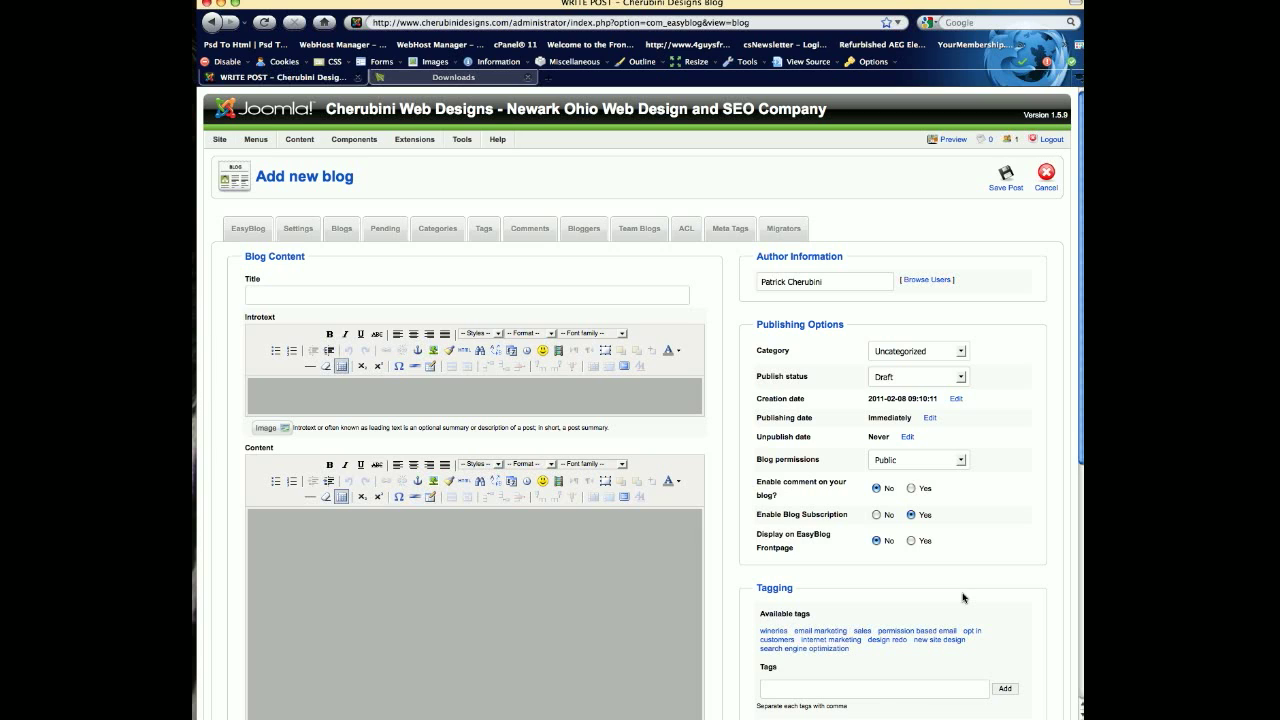
pyautogui.click(430, 294)
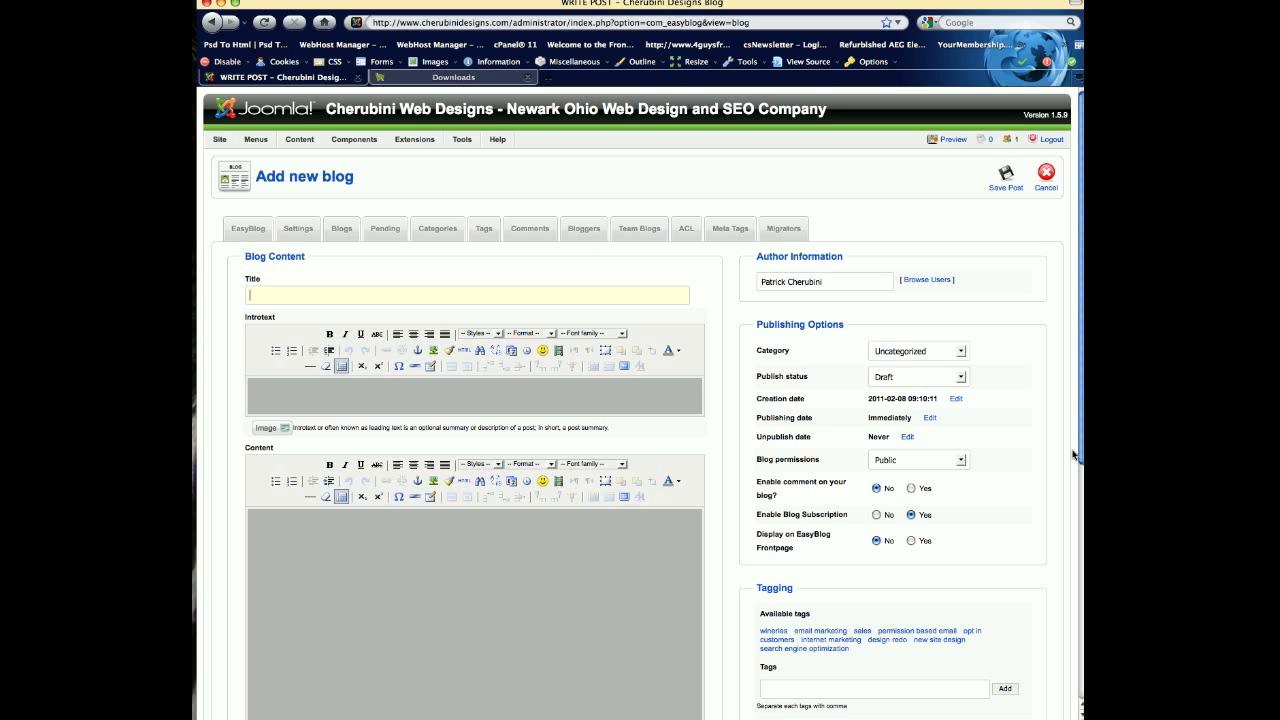
pyautogui.moveTo(1077, 455); pyautogui.dragTo(1080, 495)
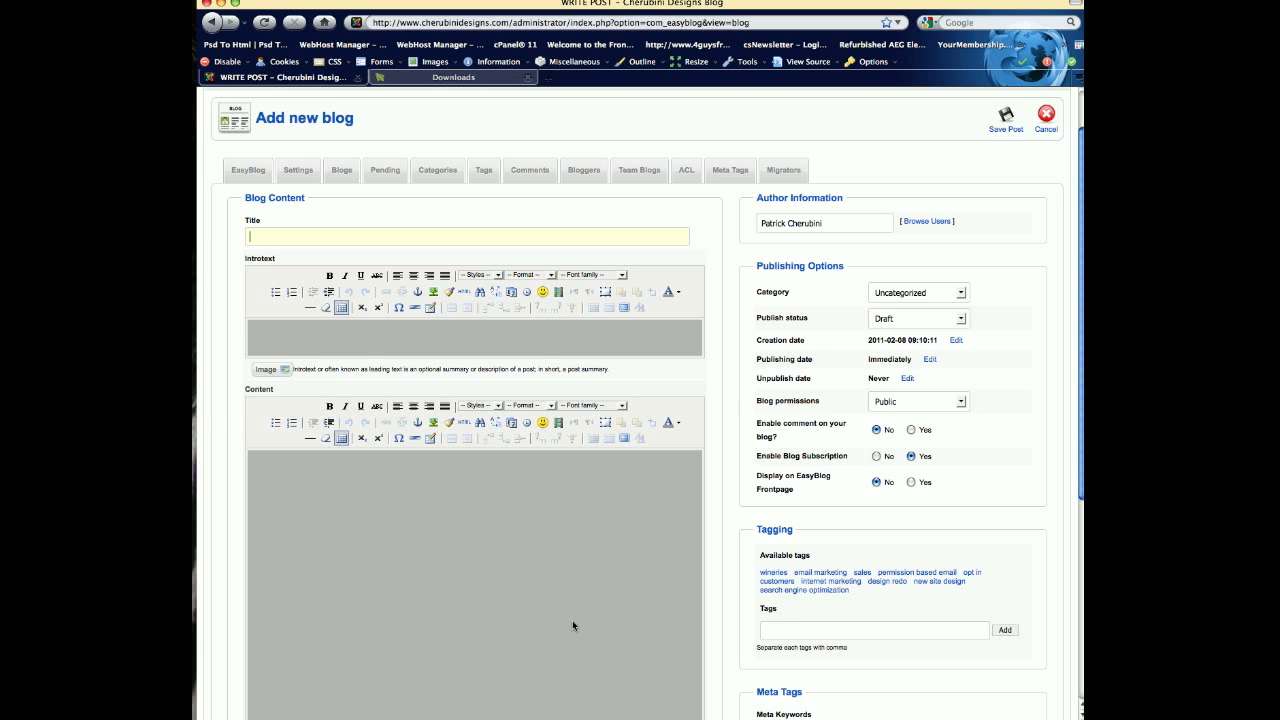
# Step: Look over the new post form and change the post's author to the third Super Administrator in the user list
pyautogui.scroll(-4, 1075, 490)
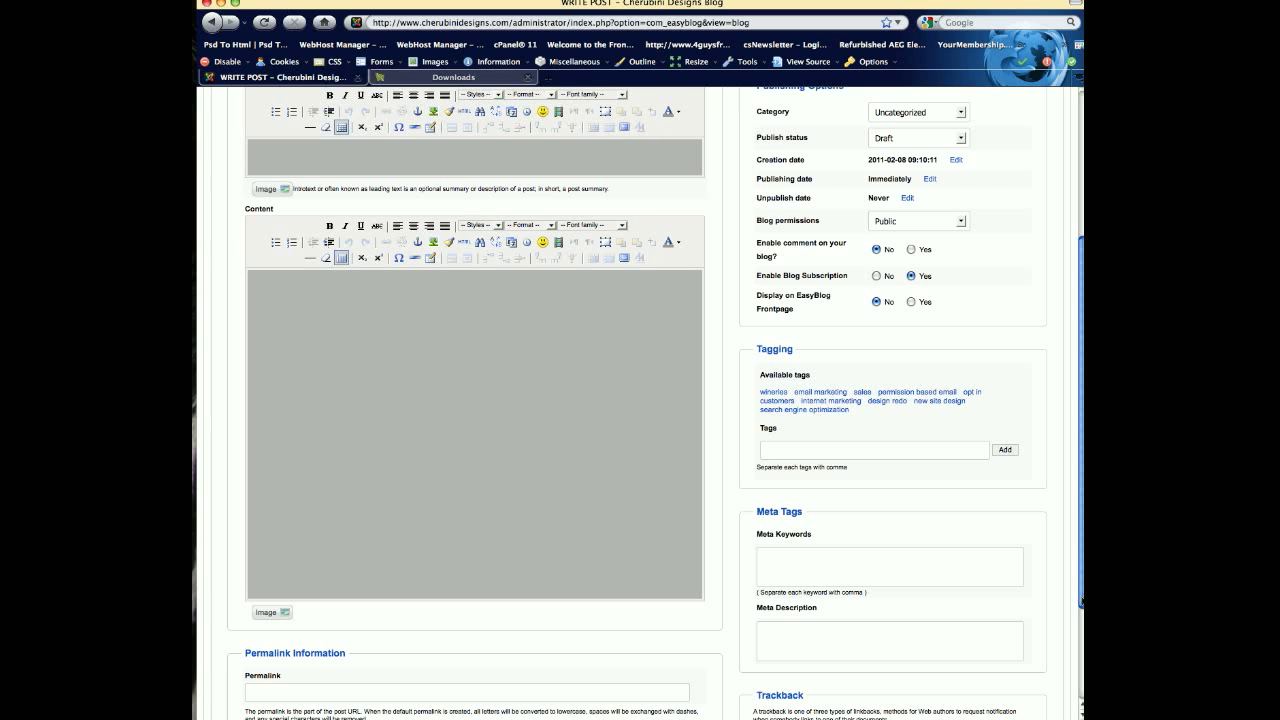
pyautogui.scroll(1, 1080, 600)
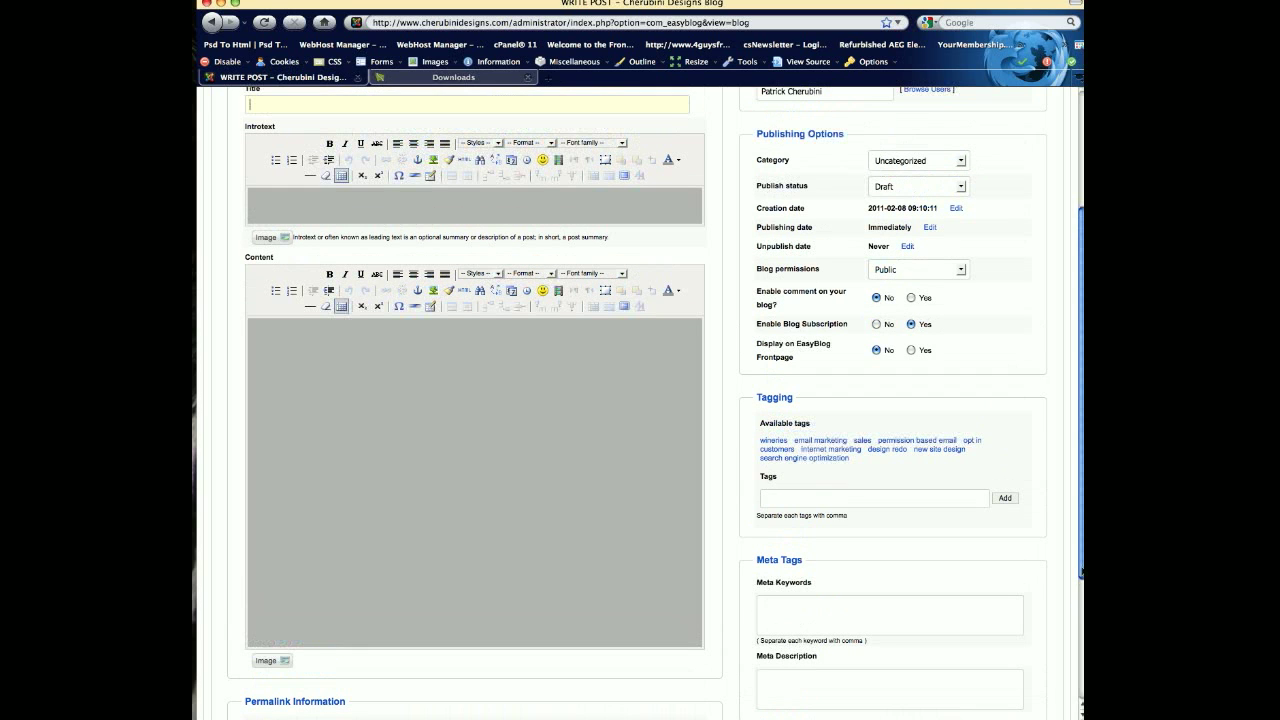
pyautogui.moveTo(1080, 577); pyautogui.dragTo(1079, 572)
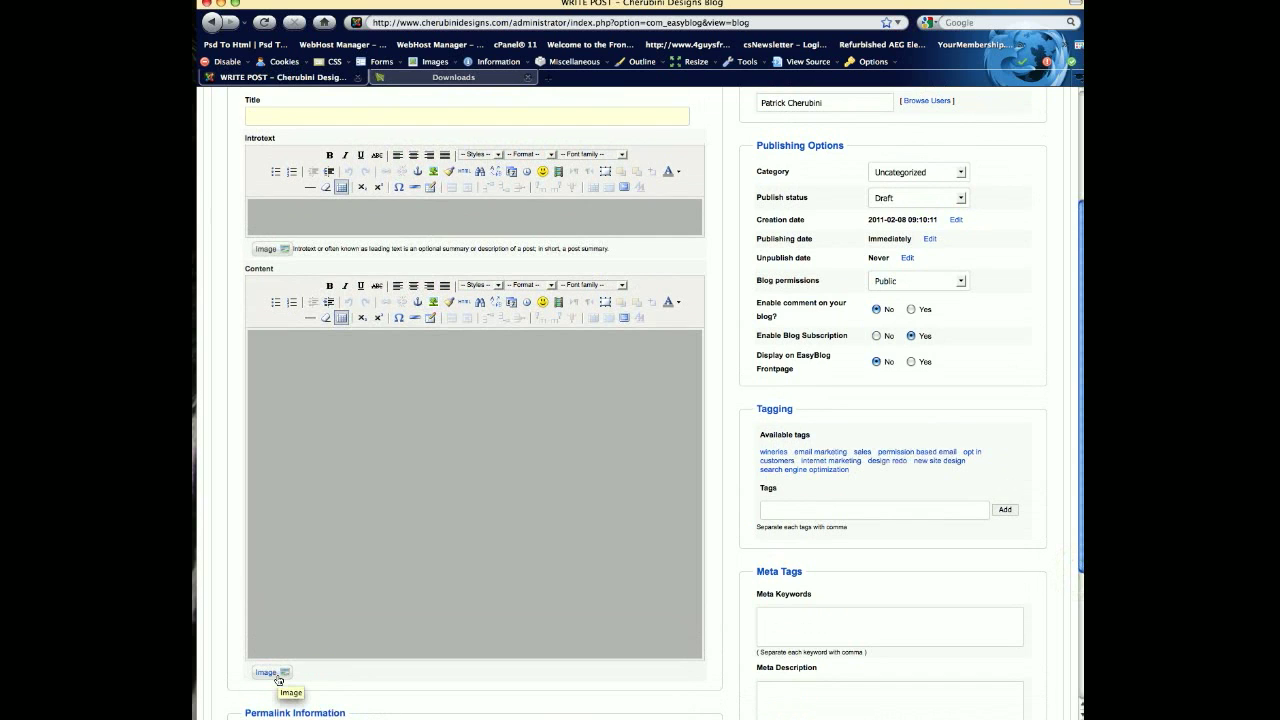
pyautogui.scroll(1, 585, 573)
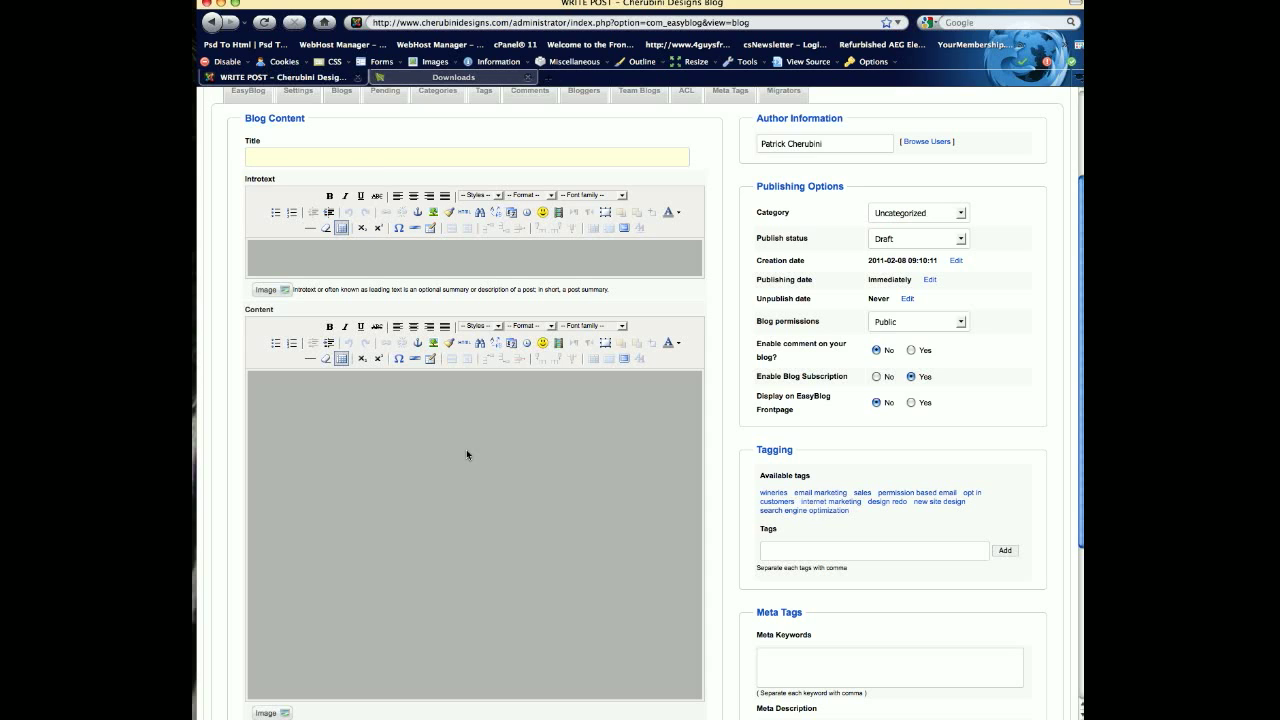
pyautogui.click(914, 141)
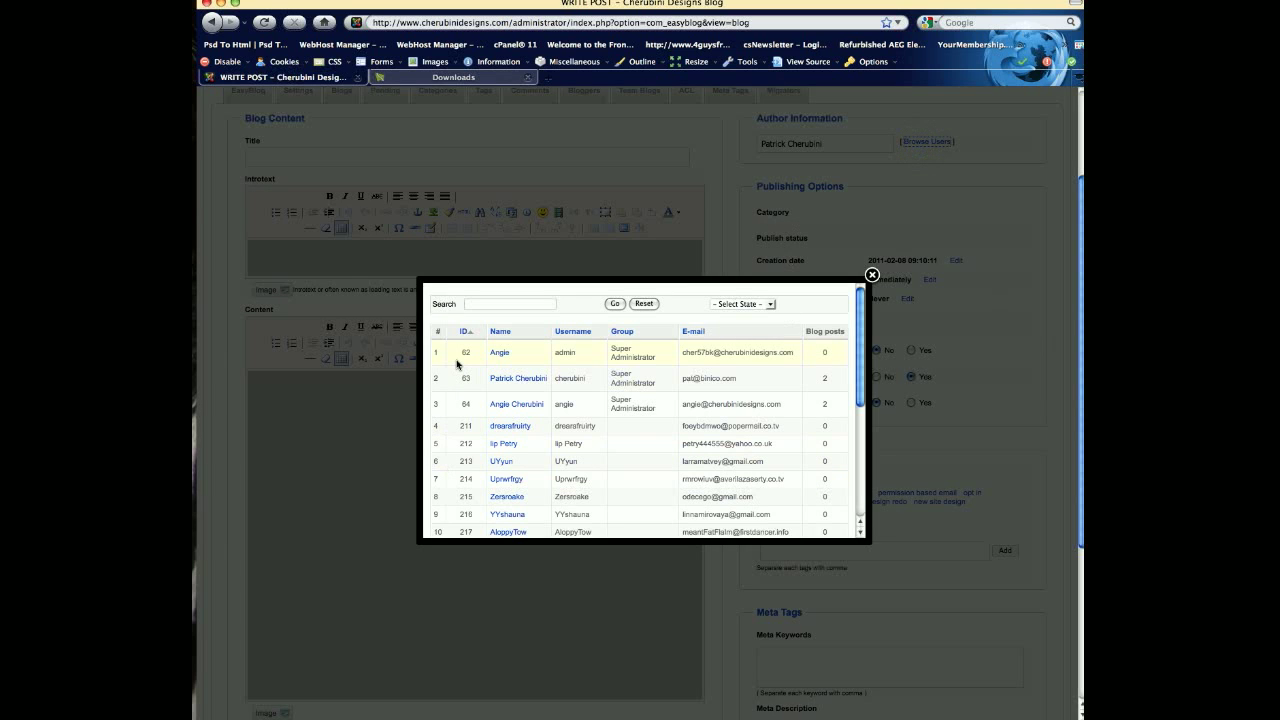
pyautogui.click(517, 404)
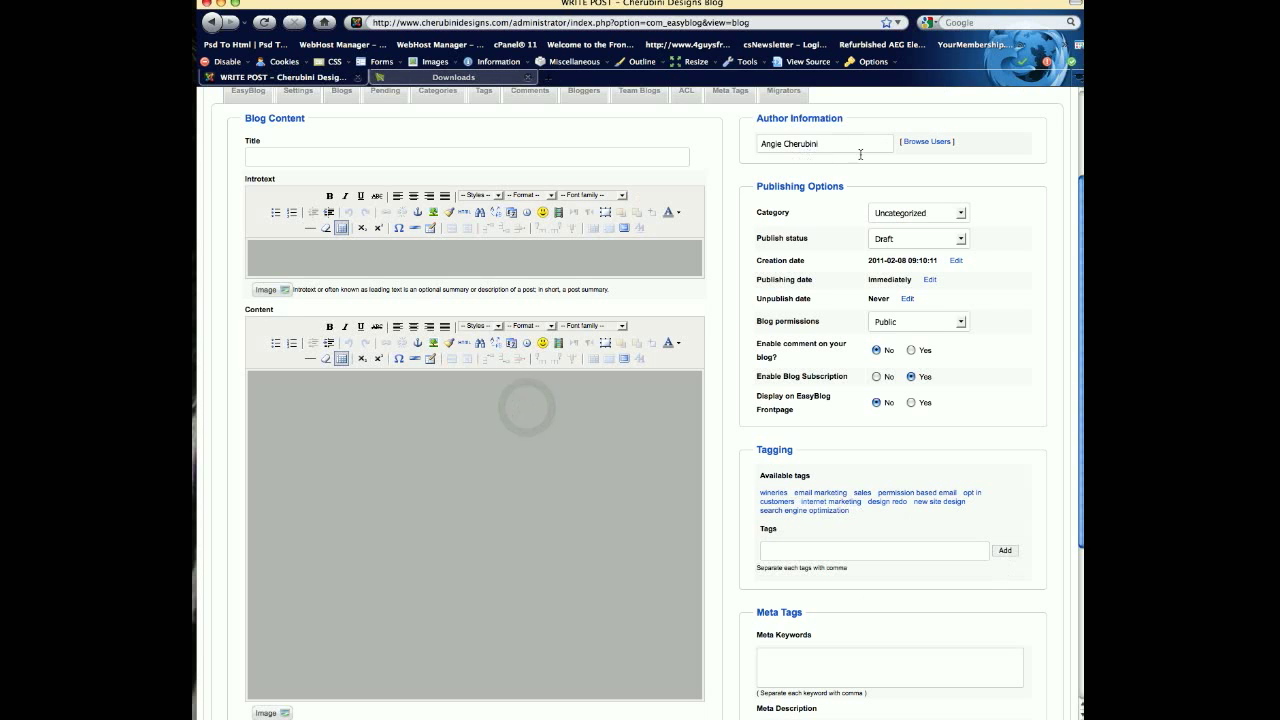
# Step: Look through the new post's category and publish status options without changing either setting
pyautogui.click(960, 213)
pyautogui.click(960, 213)
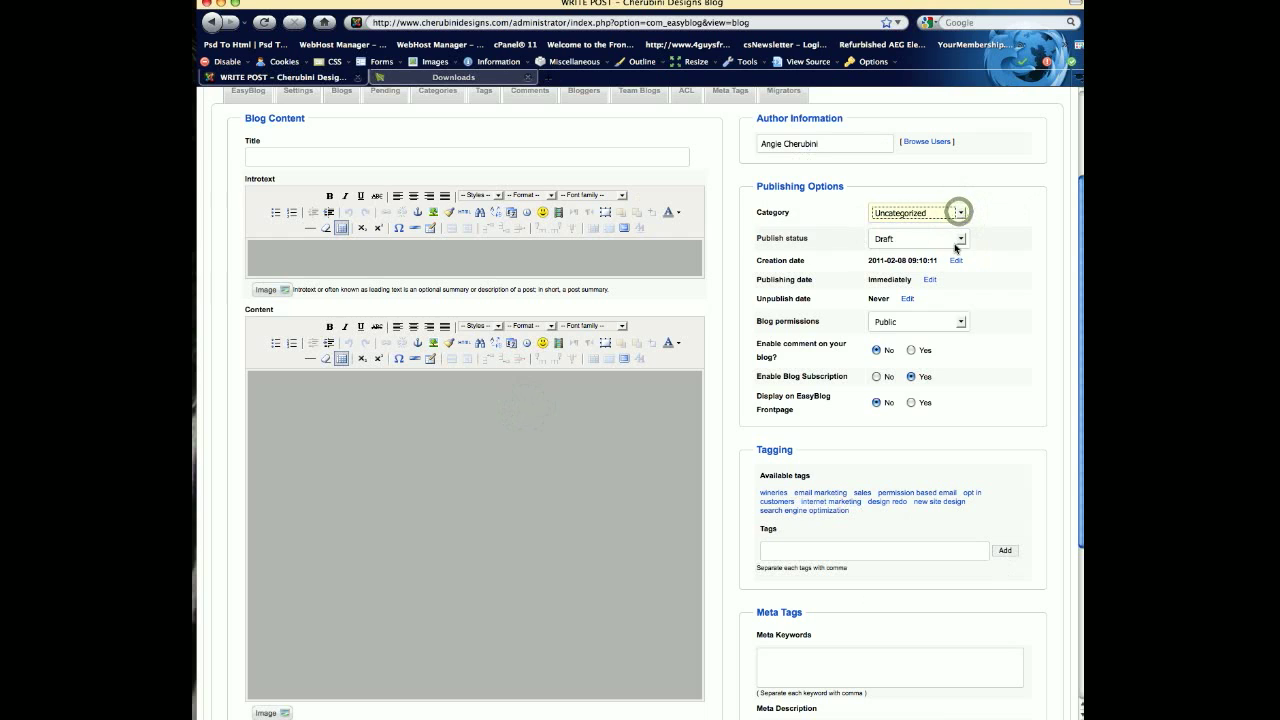
pyautogui.click(960, 238)
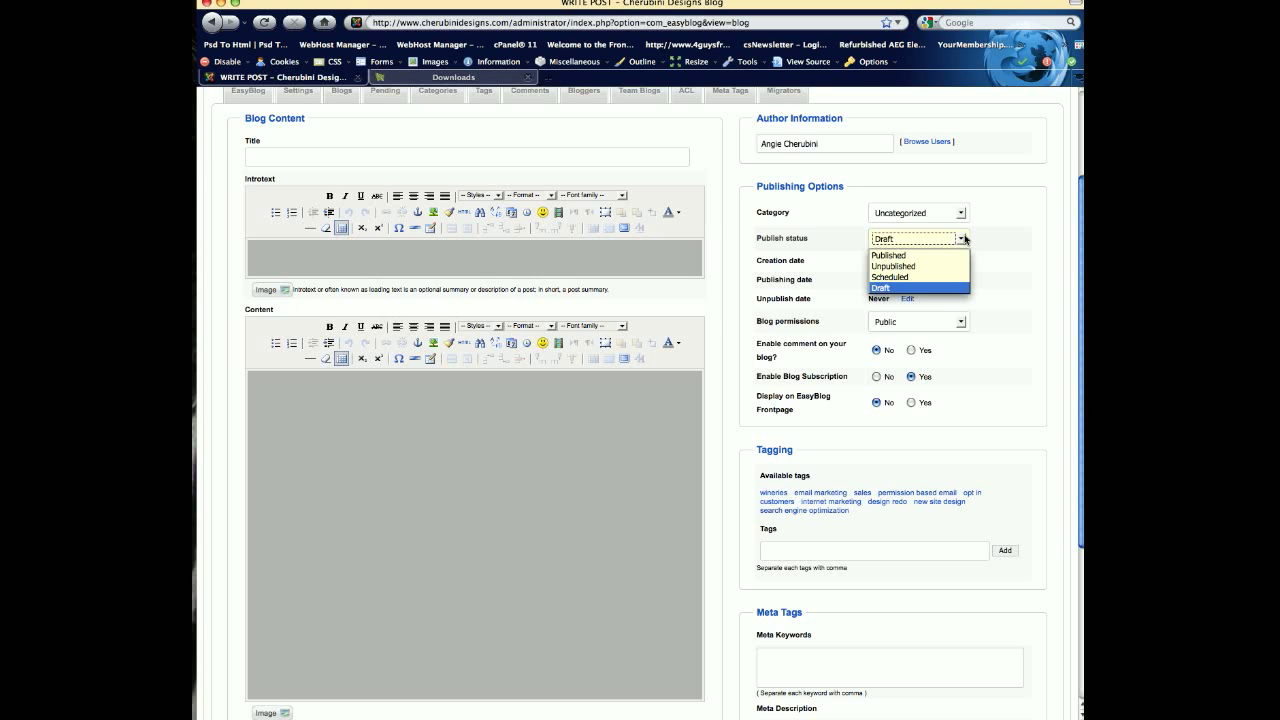
pyautogui.click(1015, 383)
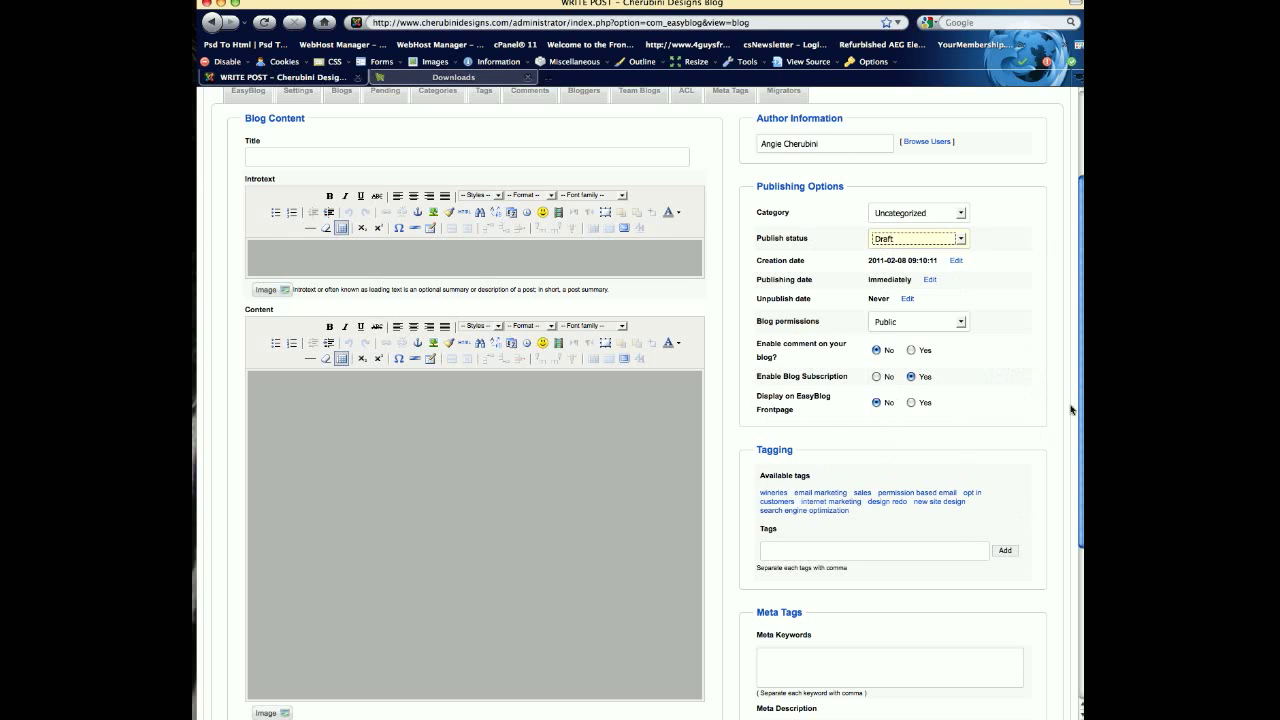
# Step: Add the available tags wineries and email marketing to the post, and remove the wineries tag again
pyautogui.moveTo(1080, 324); pyautogui.dragTo(1080, 402)
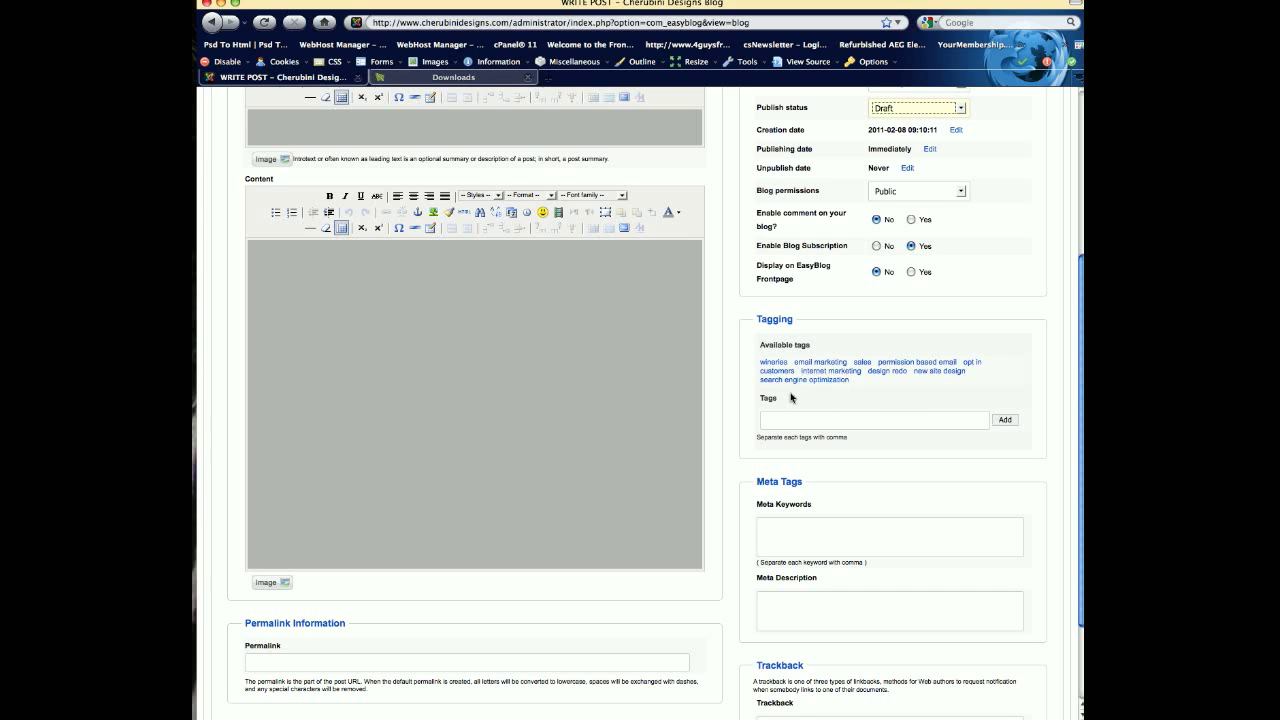
pyautogui.click(775, 363)
pyautogui.click(812, 362)
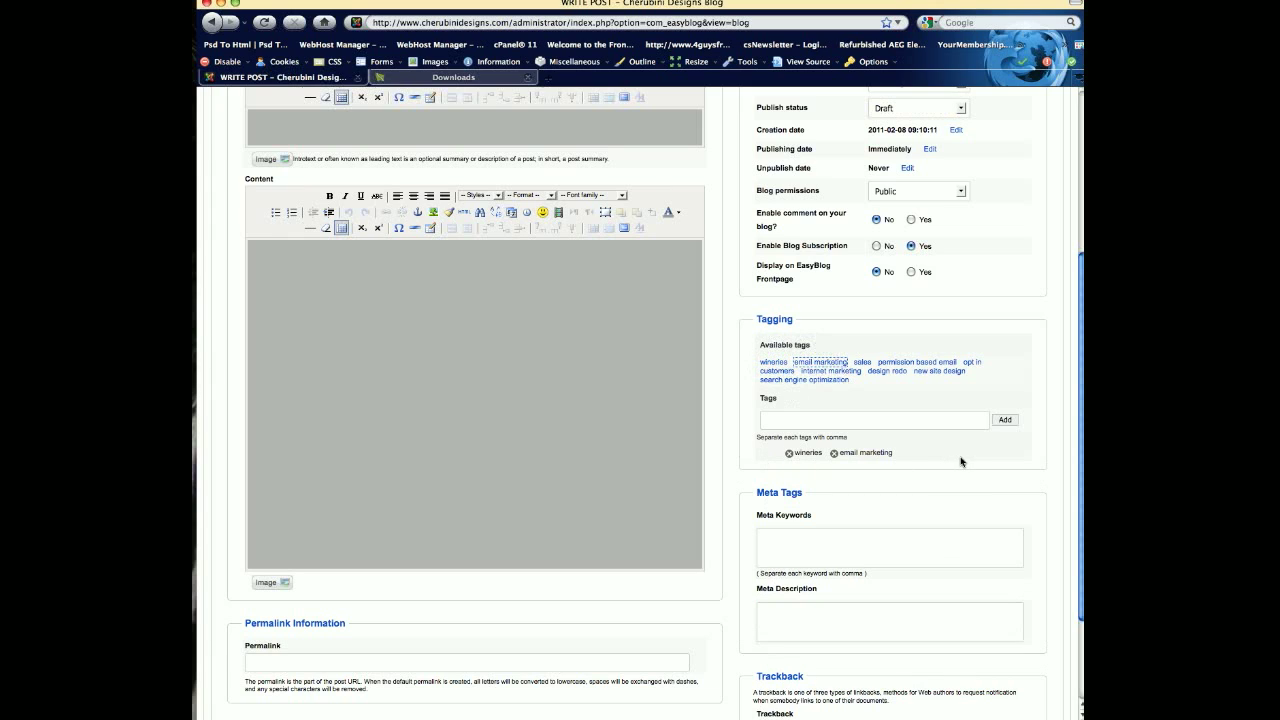
pyautogui.click(788, 454)
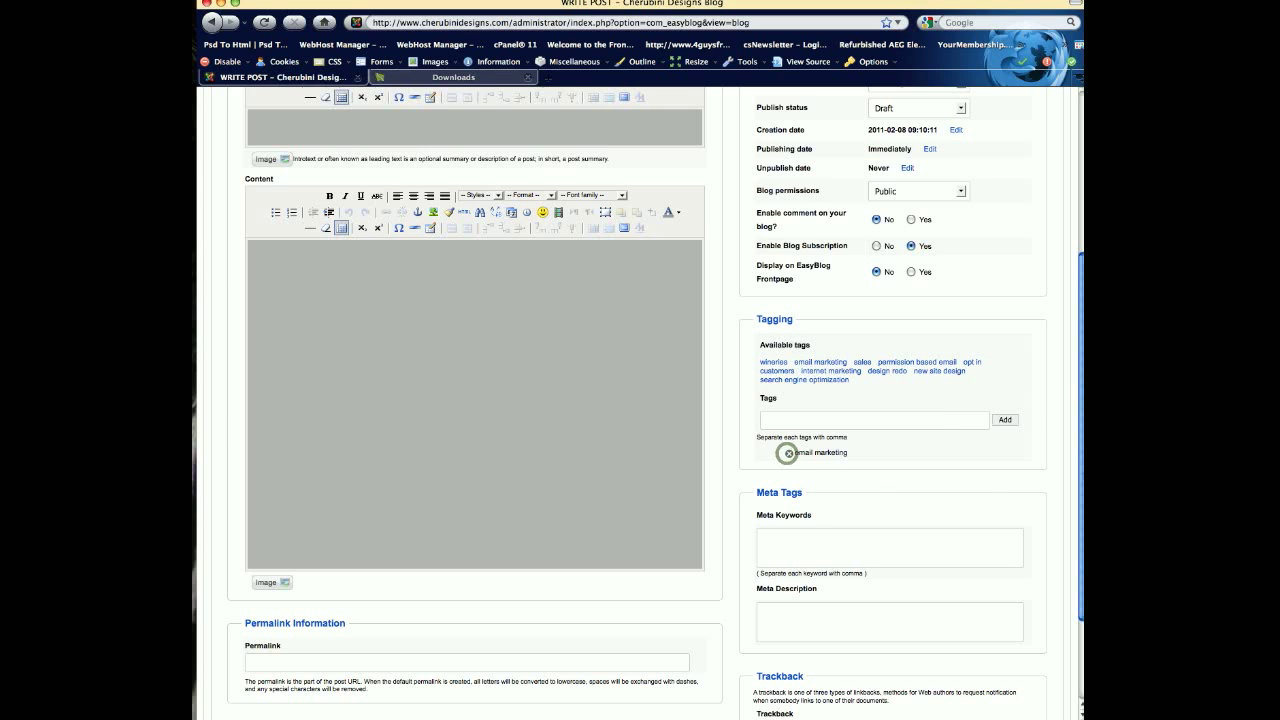
pyautogui.click(849, 422)
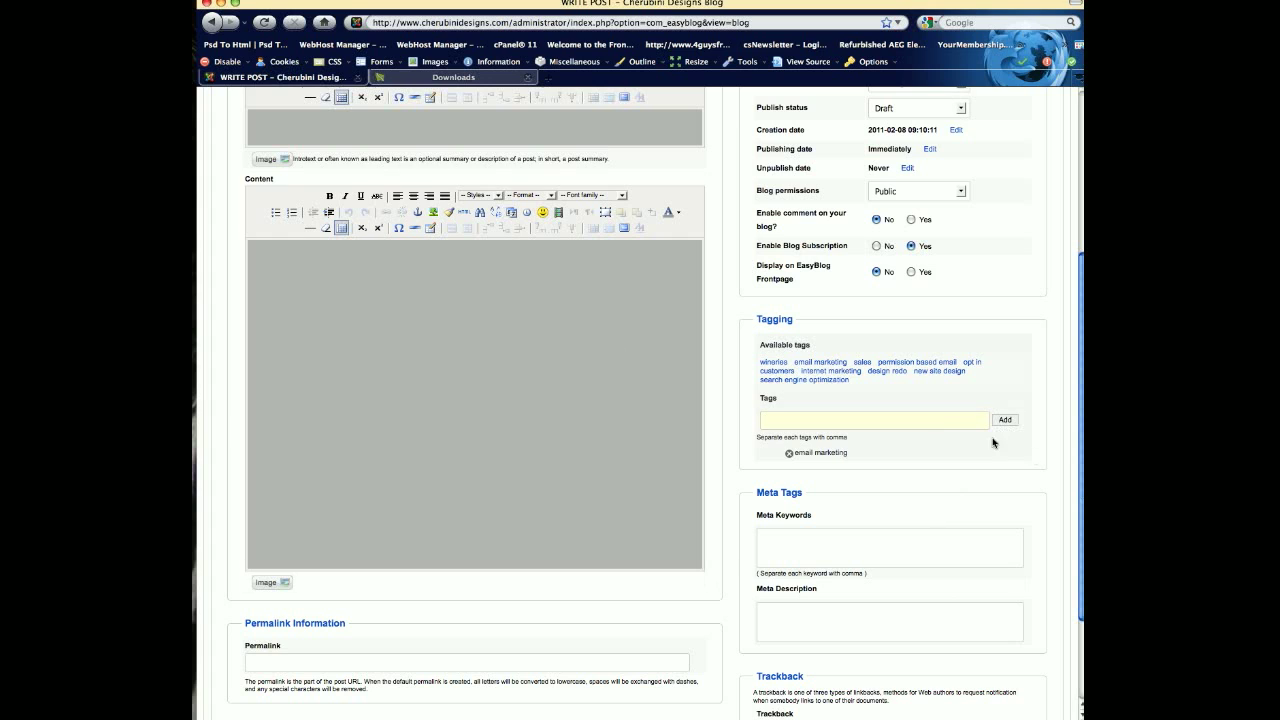
# Step: Look over the remaining post settings and cancel the new blog post without saving it
pyautogui.moveTo(1077, 466)
pyautogui.mouseDown()
pyautogui.moveTo(1080, 552)
pyautogui.moveTo(1080, 487)
pyautogui.mouseUp()
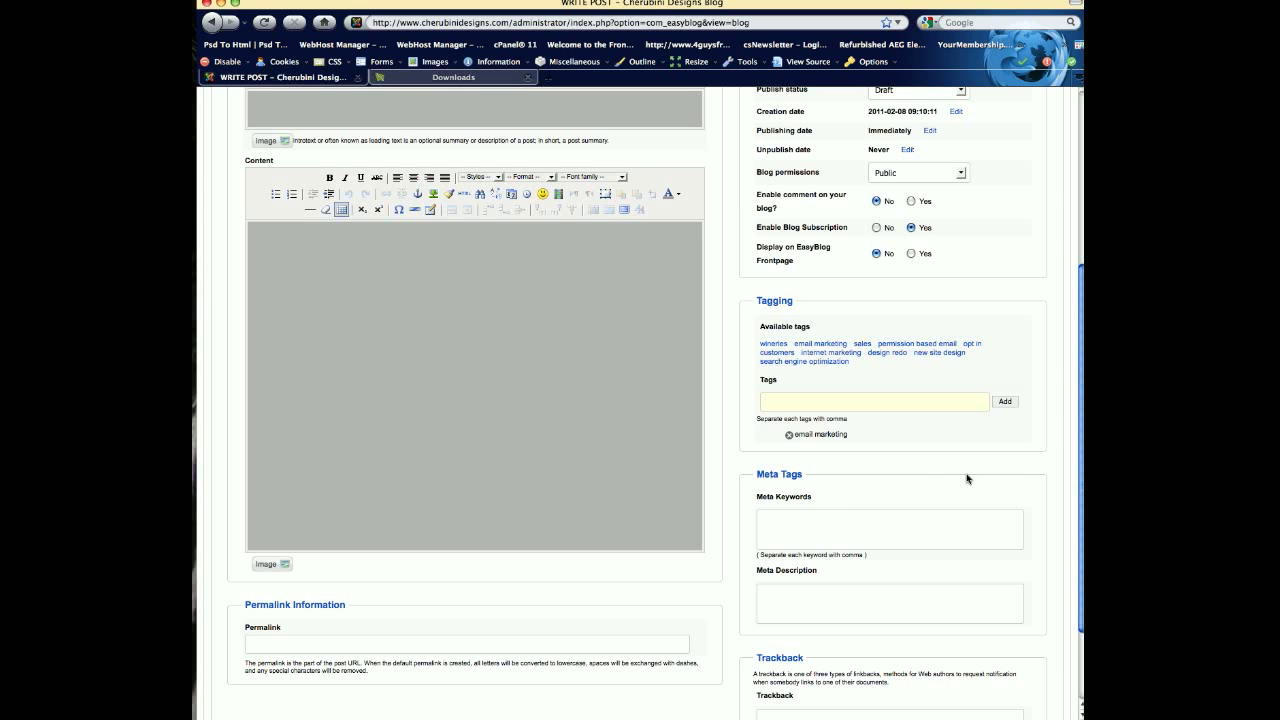
pyautogui.scroll(5, 966, 480)
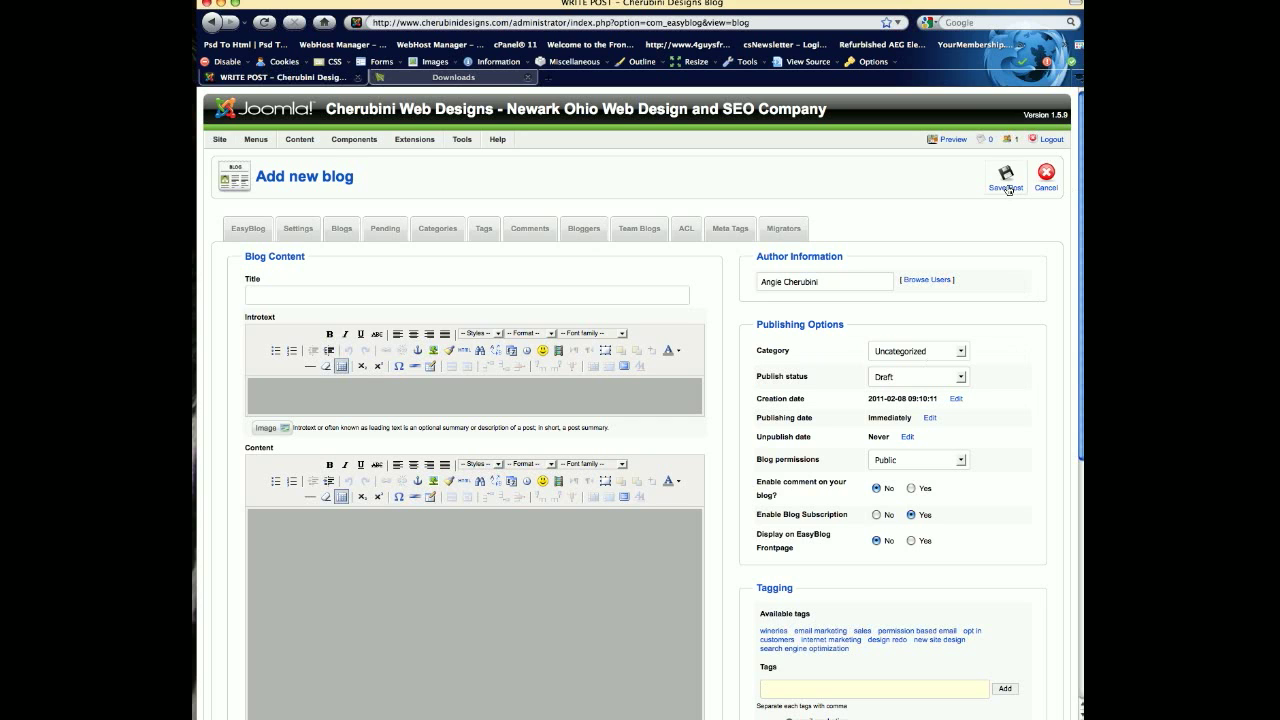
pyautogui.click(1045, 176)
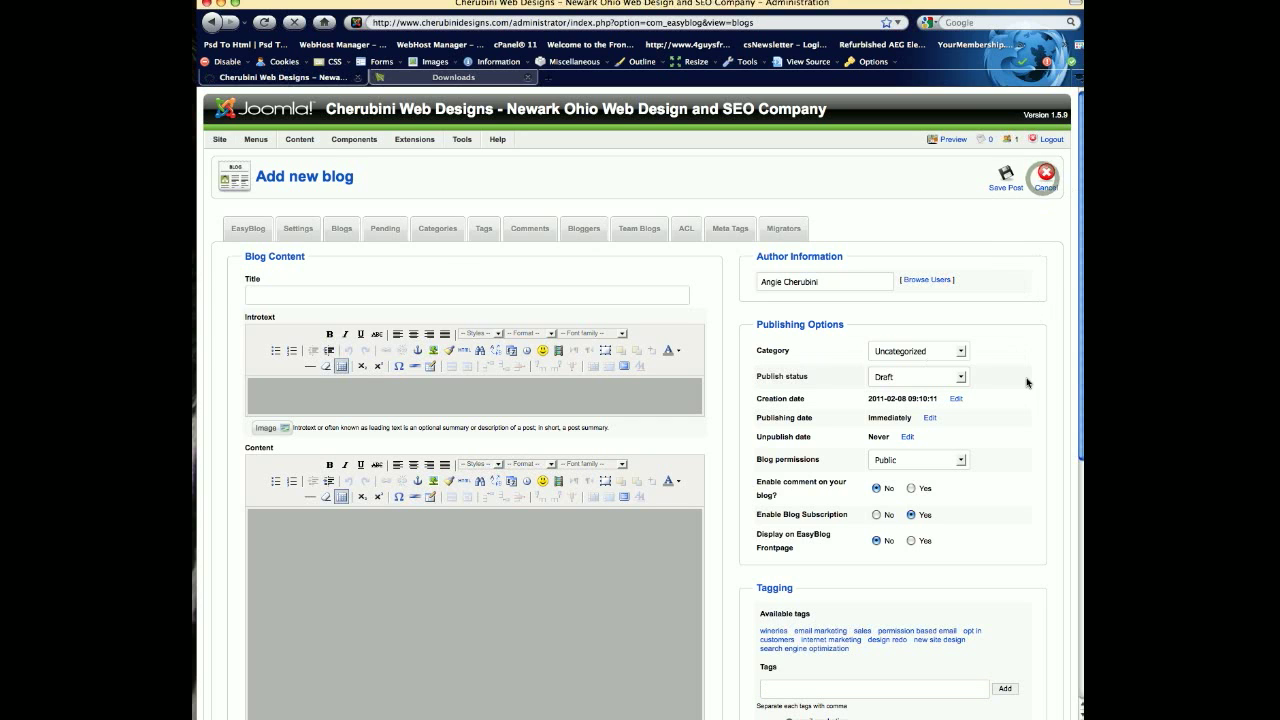